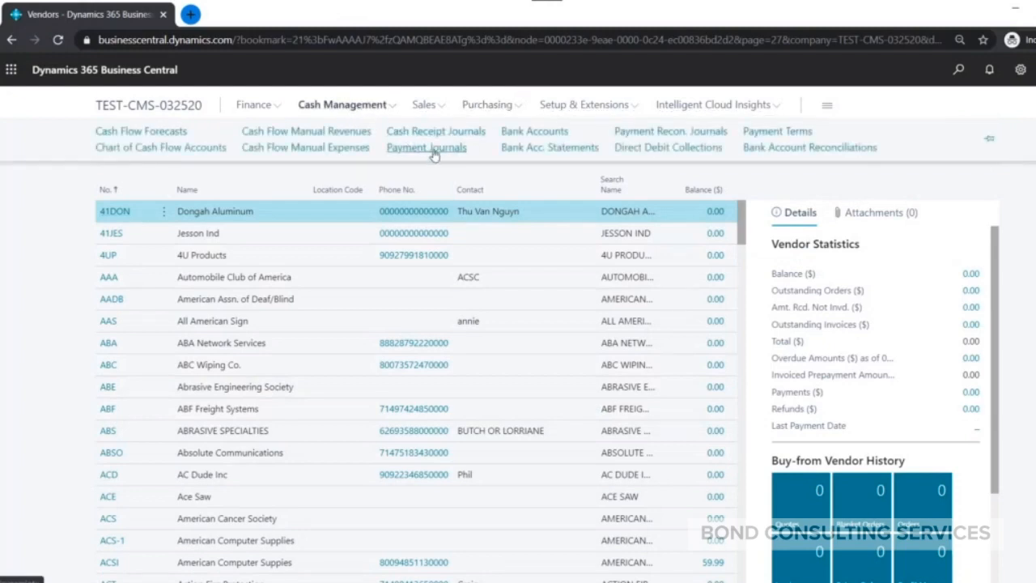
Open the payment journal batches and view the batch list in edit mode
left_click(429, 148)
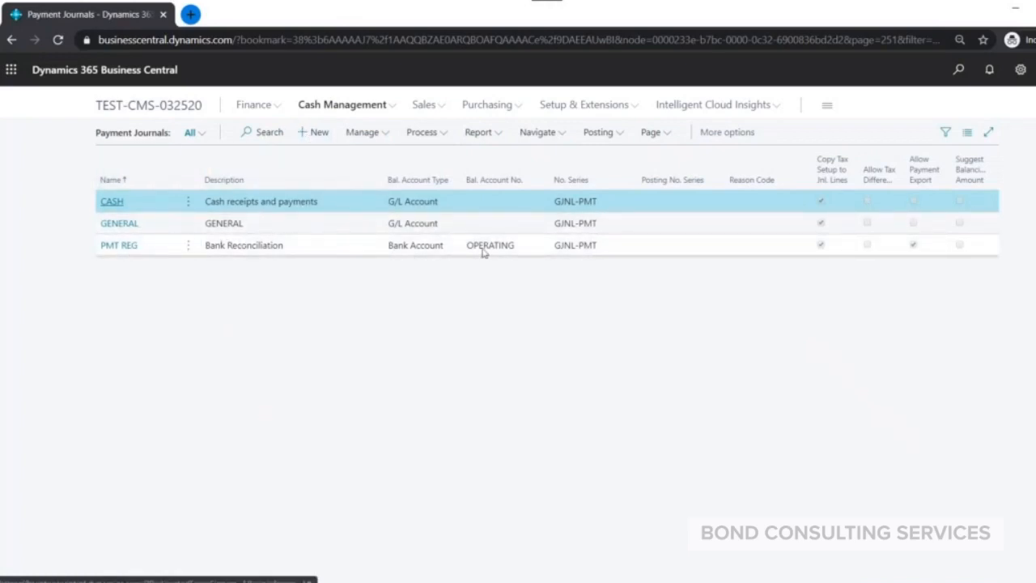
left_click(381, 133)
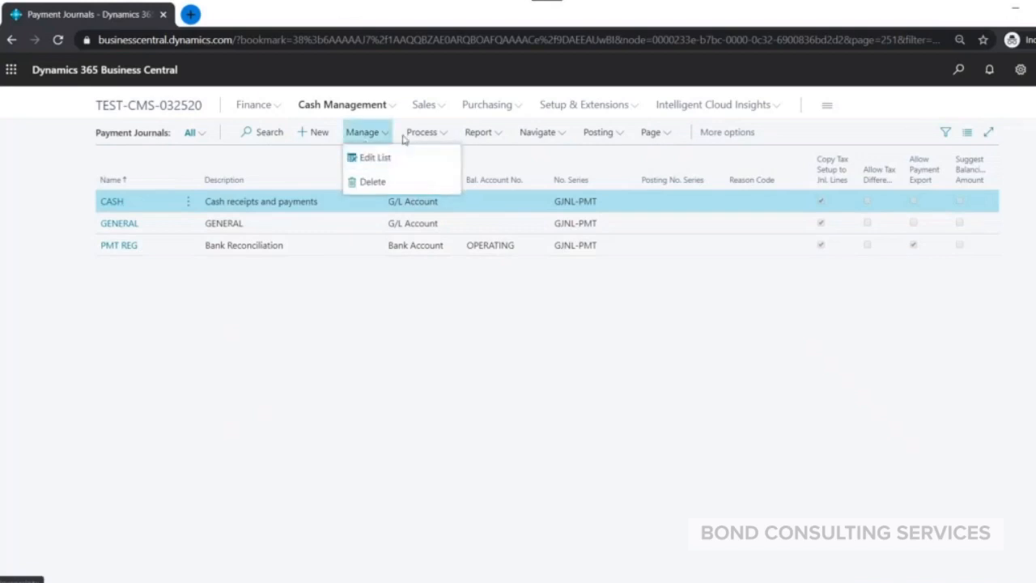
left_click(371, 157)
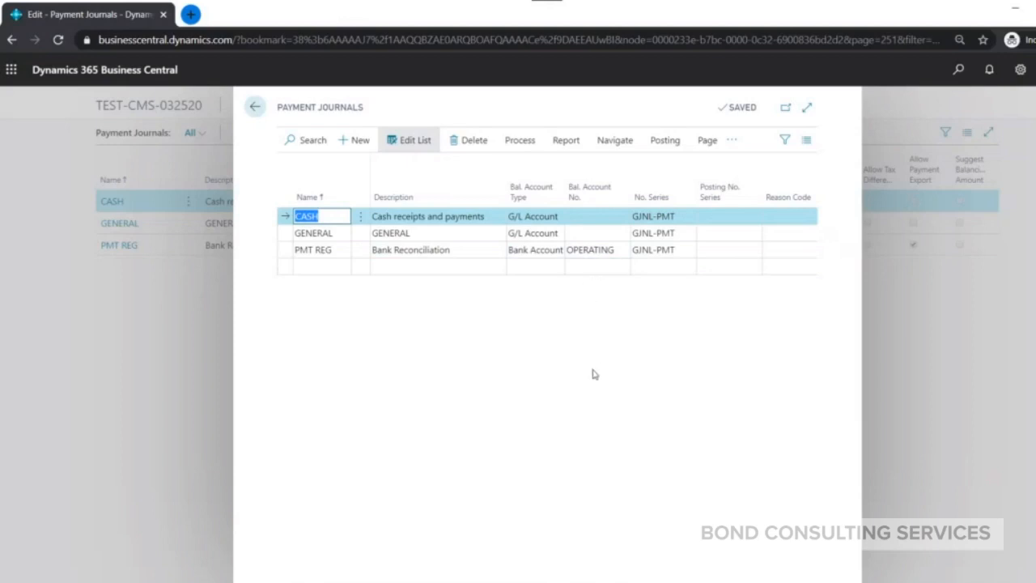
left_click(255, 107)
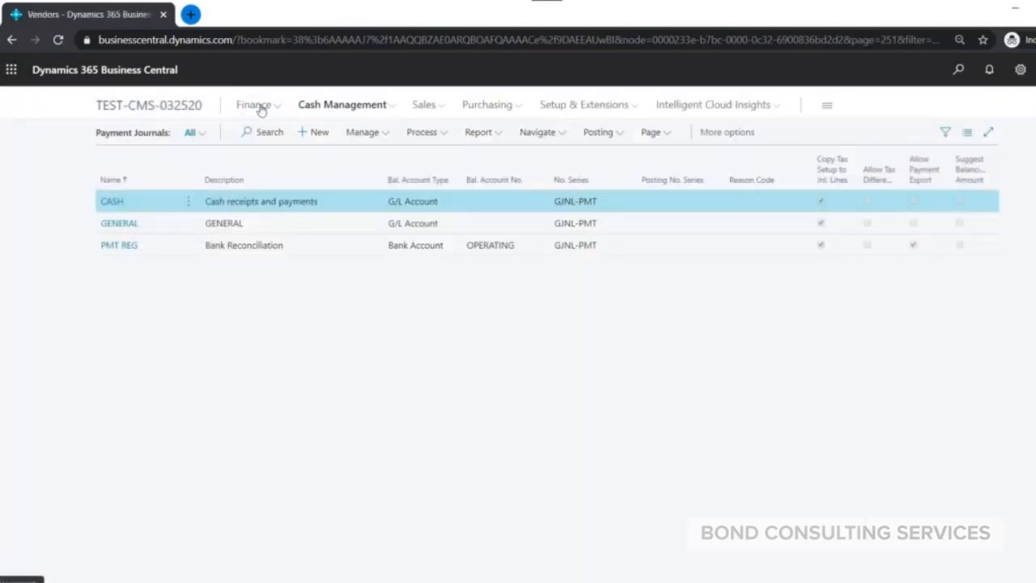
Open the PMT REG payment journal batch and hide the details pane beside its lines
left_click(118, 247)
left_click(117, 245)
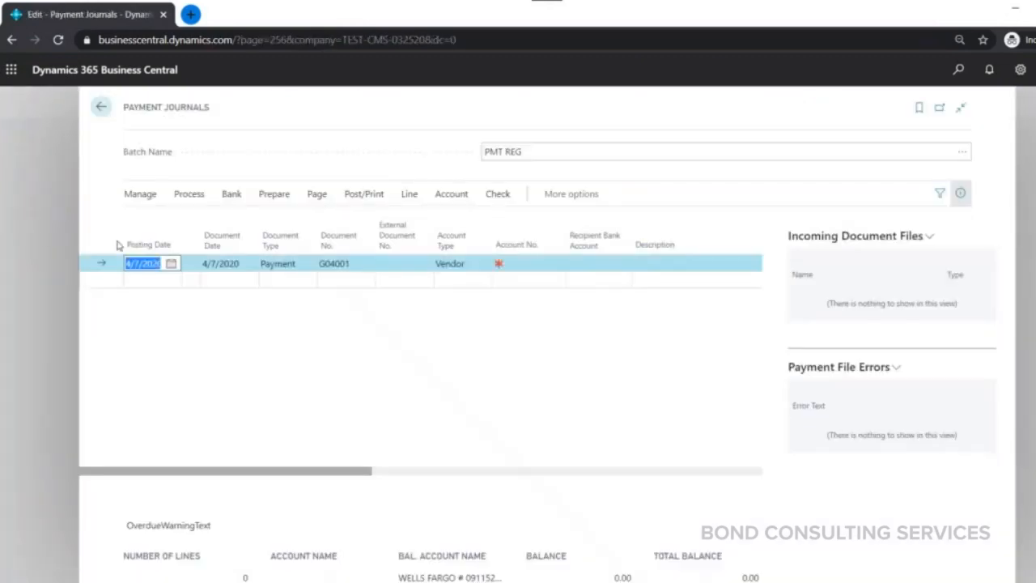
left_click(961, 193)
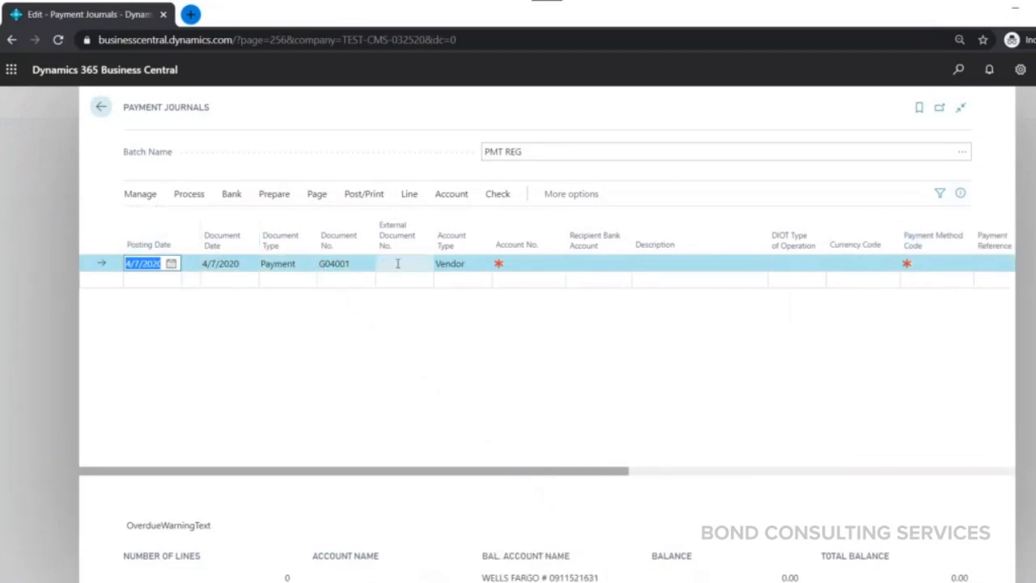
Assign vendor ACSI, American Computer Suppies, as the account on the first payment line
left_click(530, 263)
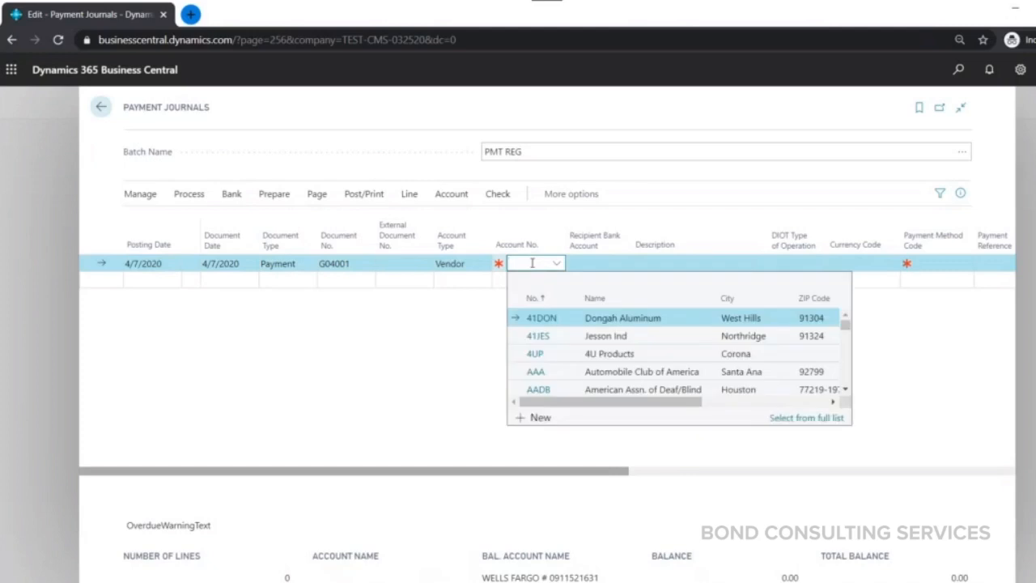
scroll(574, 327, "down", 5)
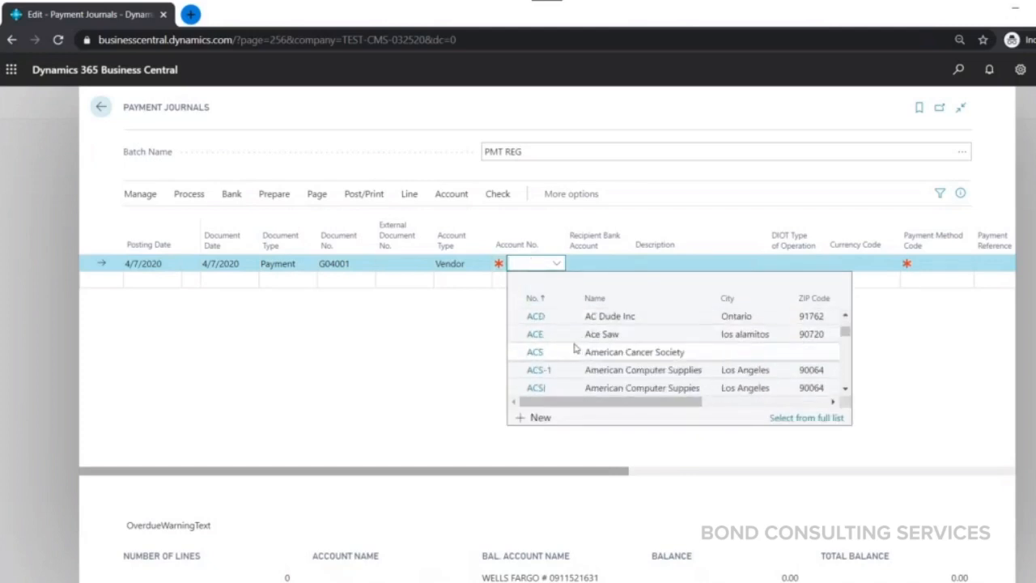
left_click(538, 391)
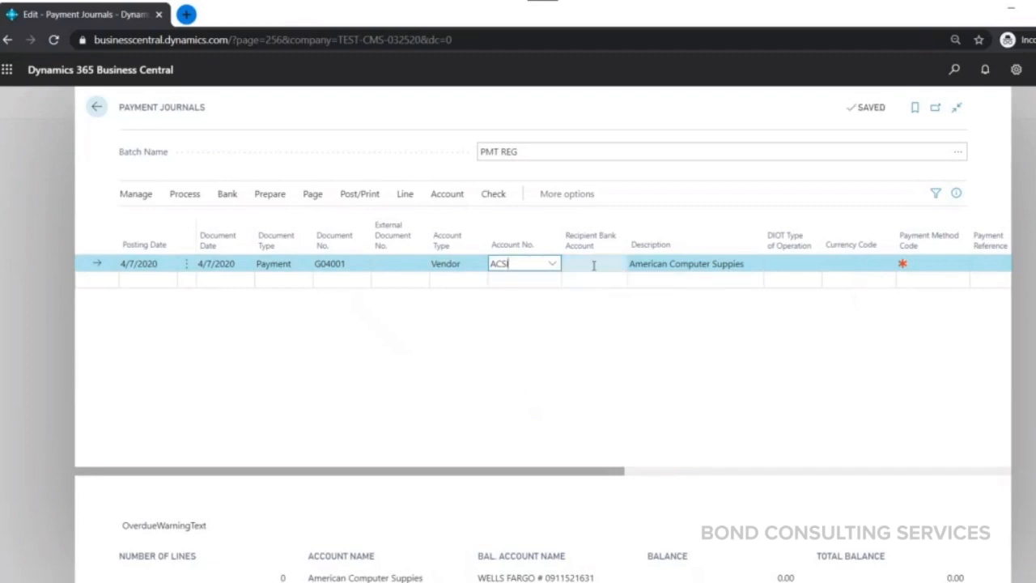
Apply the ACSI payment line to the vendor's open invoice by setting its applies-to ID
left_click(185, 194)
left_click(159, 220)
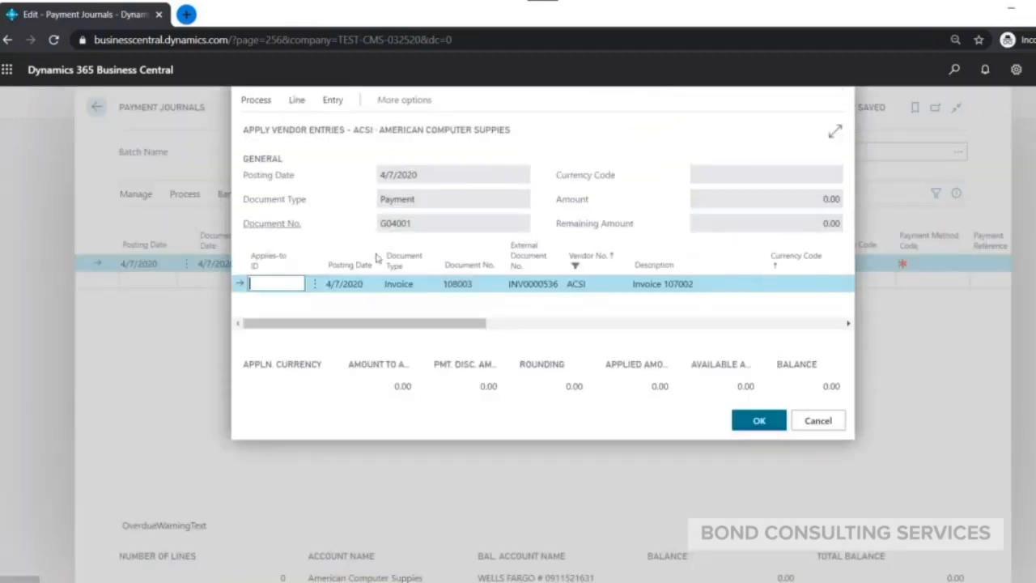
left_click(839, 133)
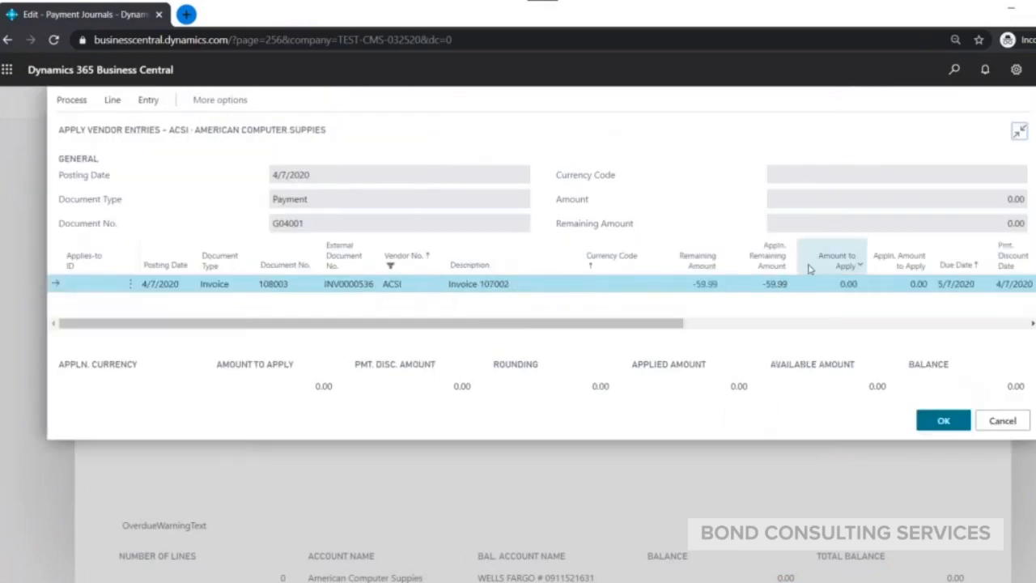
left_click(72, 99)
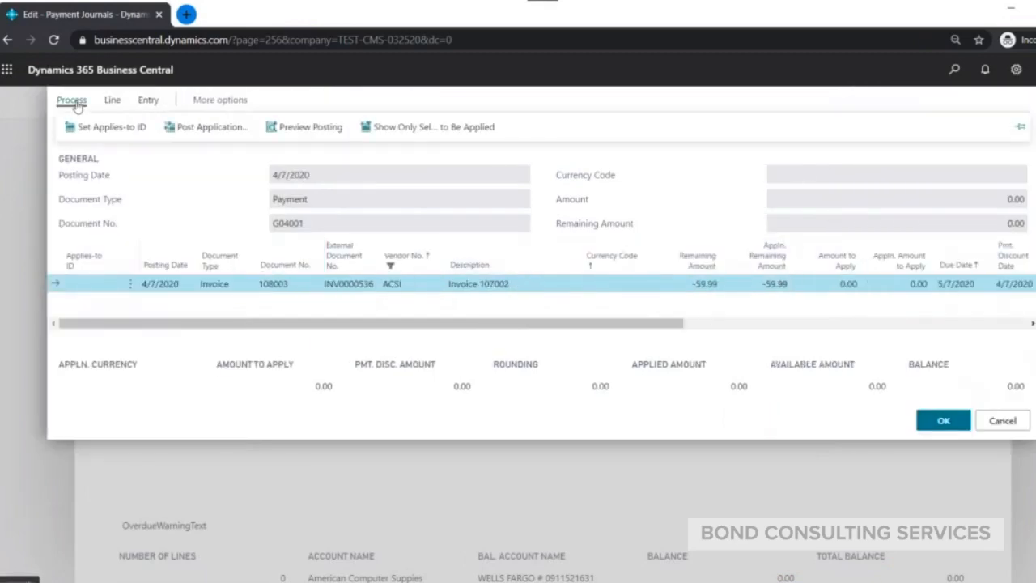
left_click(131, 284)
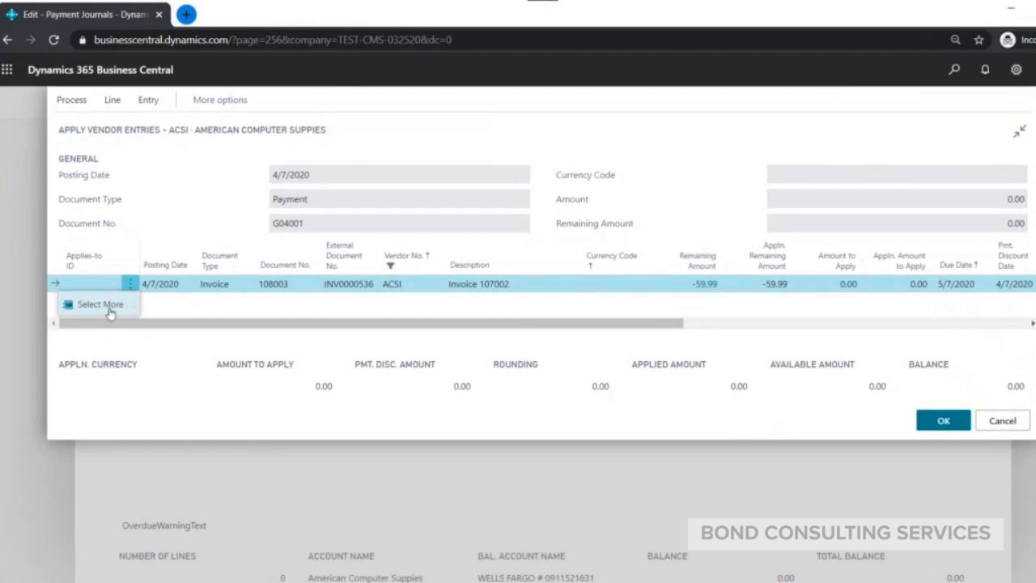
left_click(102, 305)
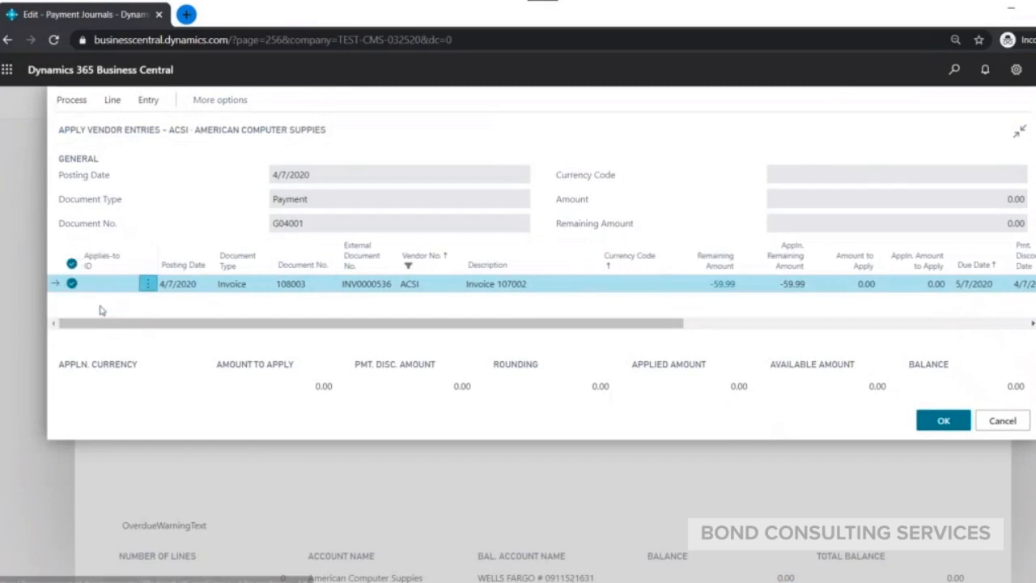
left_click(71, 100)
left_click(94, 130)
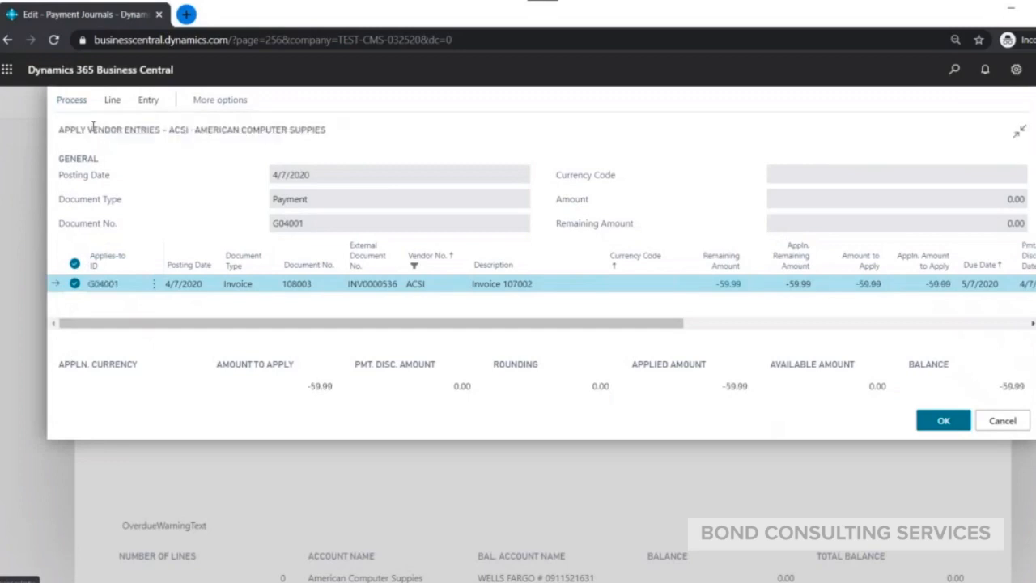
left_click(944, 421)
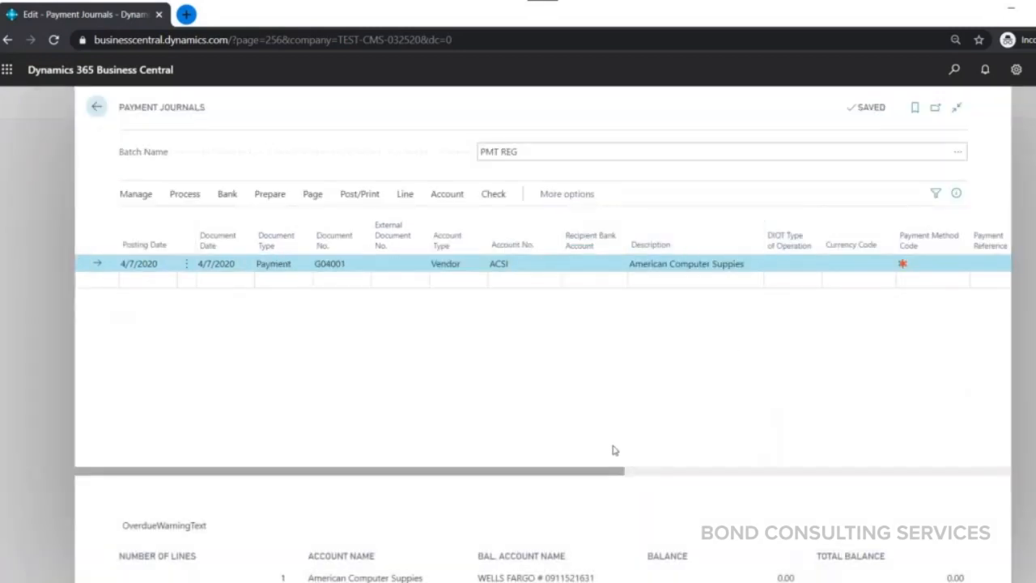
Set the bank payment type of the ACSI payment line to Computer Check
left_click_drag(605, 472, 900, 469)
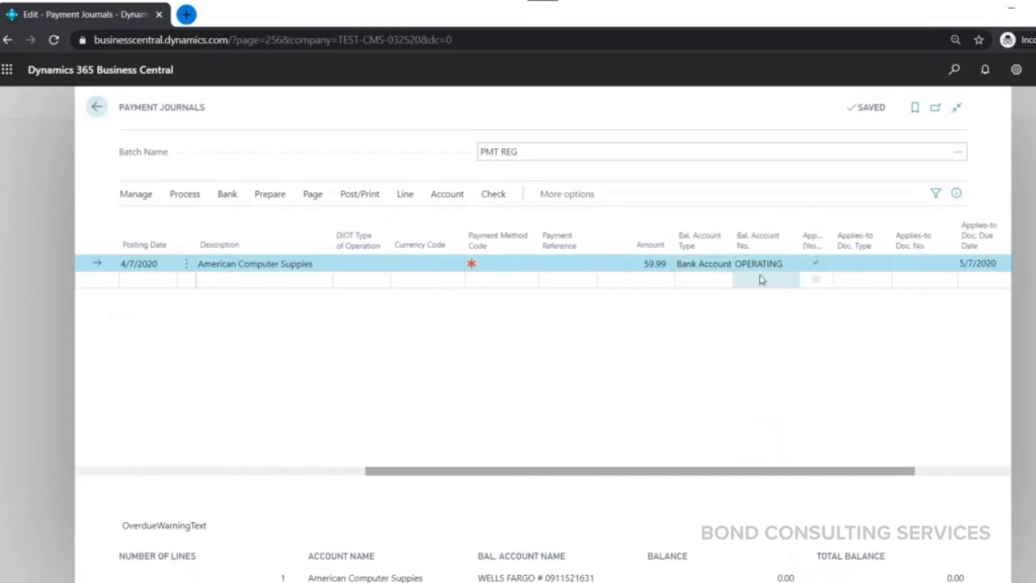
left_click_drag(834, 478, 922, 472)
left_click(839, 265)
left_click(838, 268)
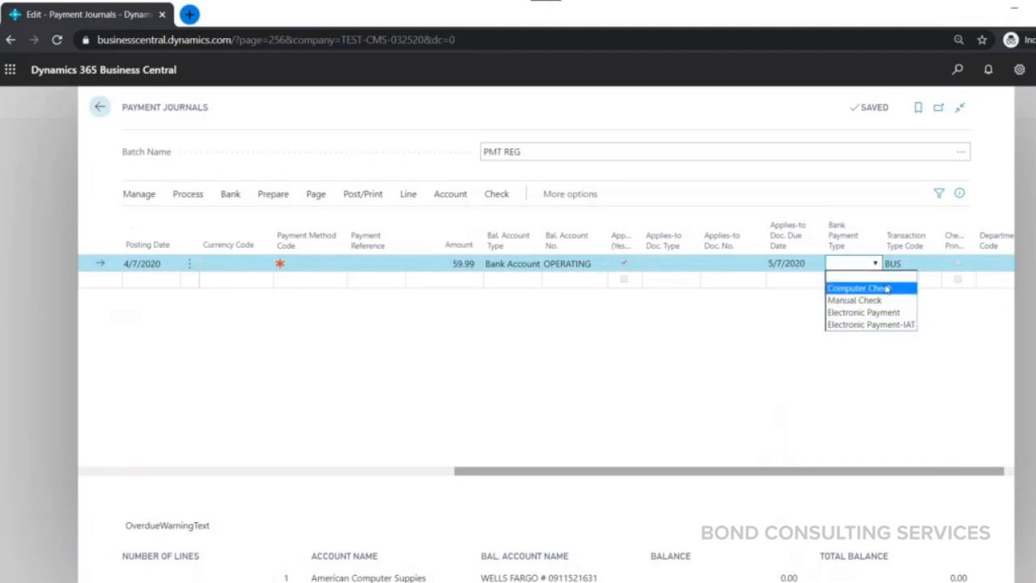
left_click(888, 289)
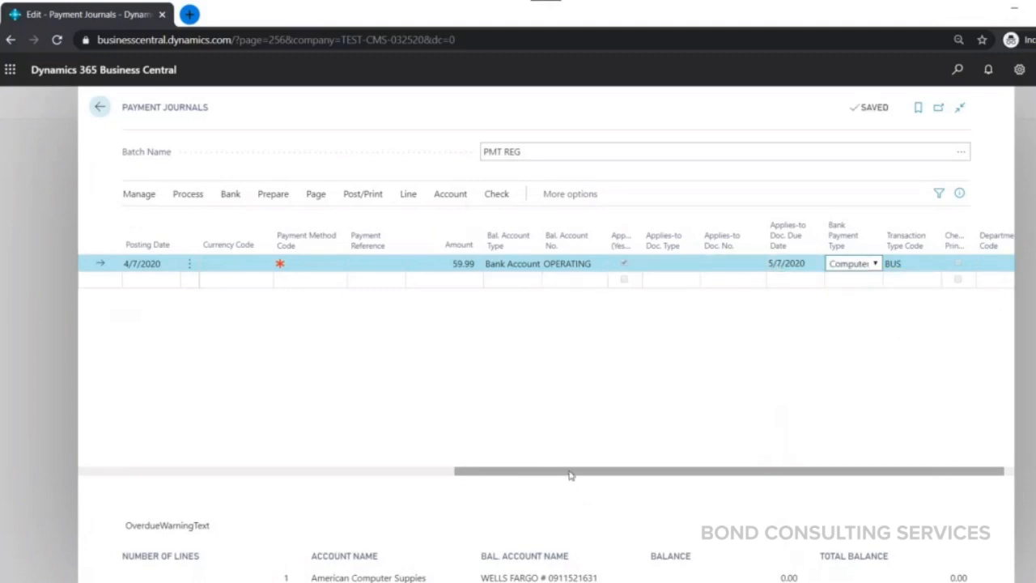
Delete the American Computer Suppies payment line from the journal
left_click_drag(571, 475, 294, 451)
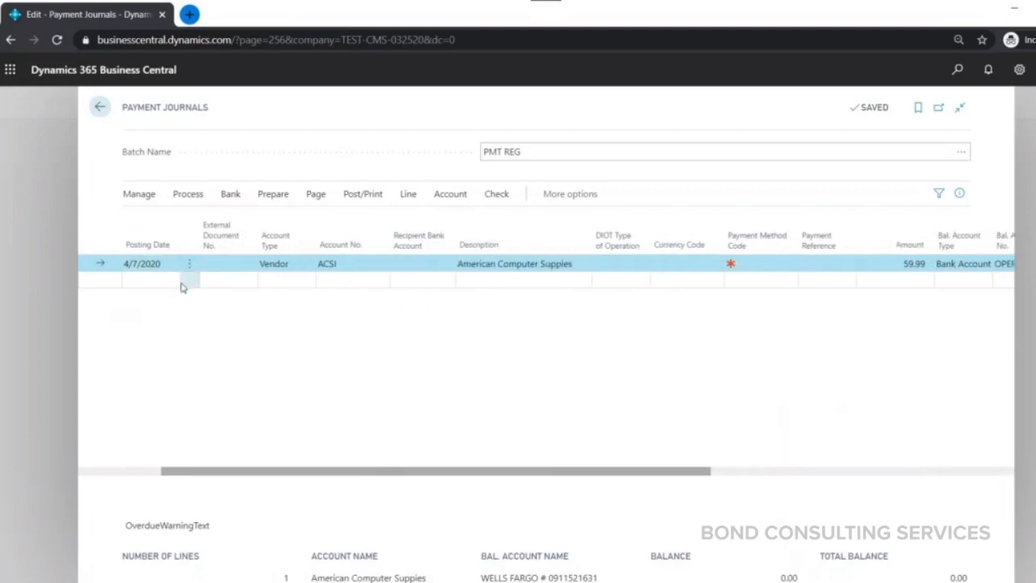
left_click(144, 284)
left_click(191, 263)
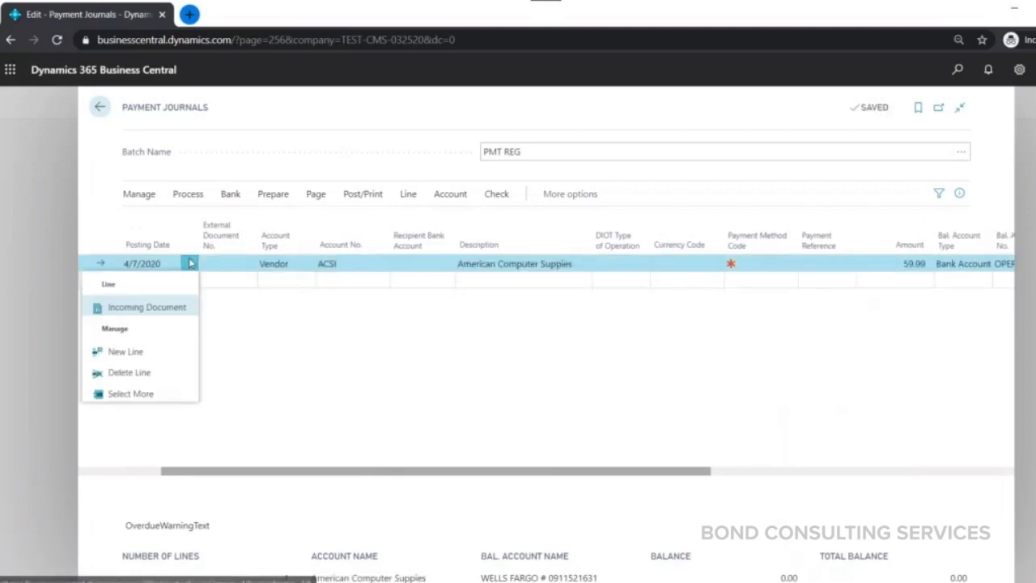
left_click(142, 373)
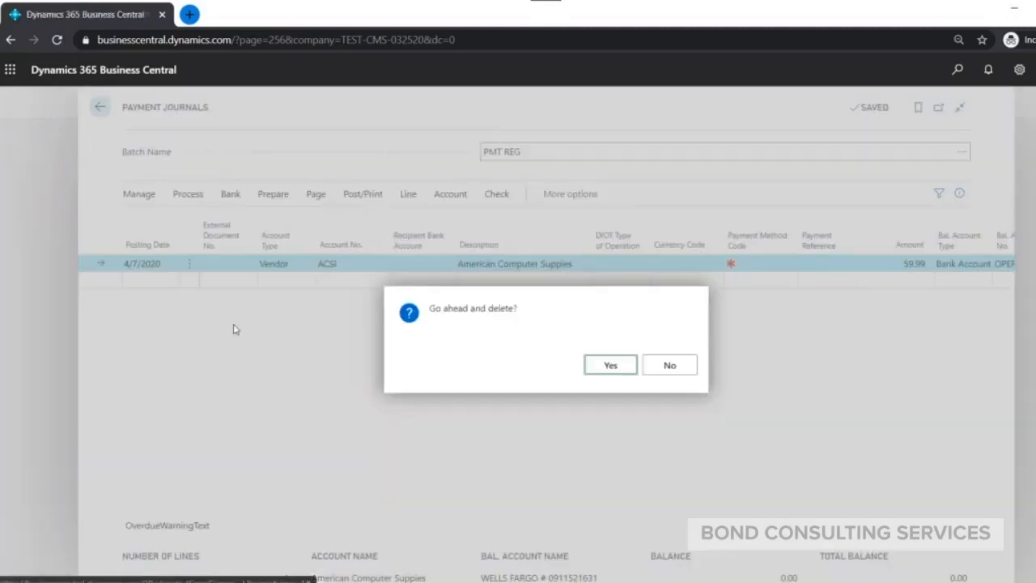
left_click(625, 369)
Generate suggested vendor payments for the journal with a last payment date of 4/10/2020
left_click(188, 196)
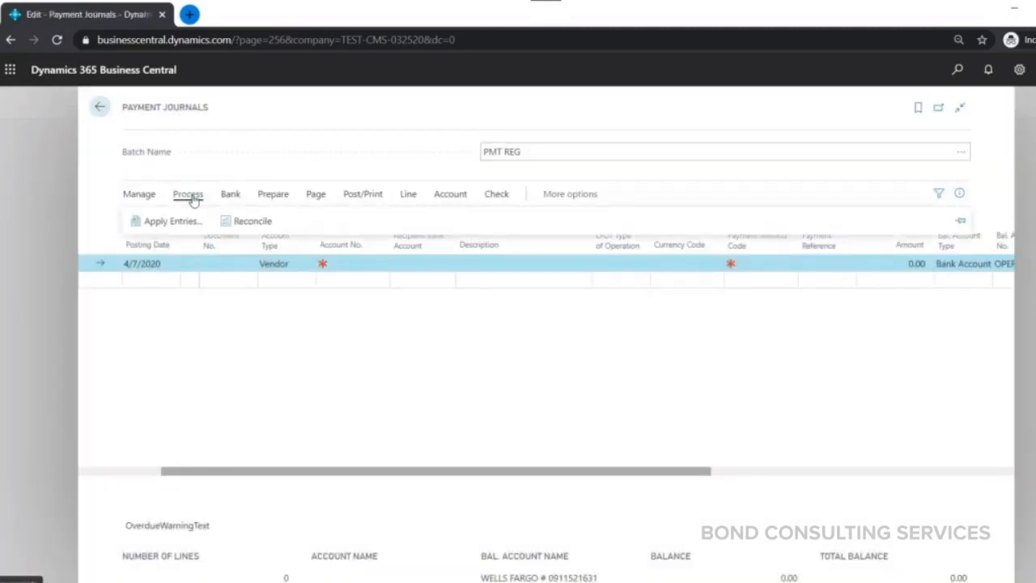
left_click(273, 195)
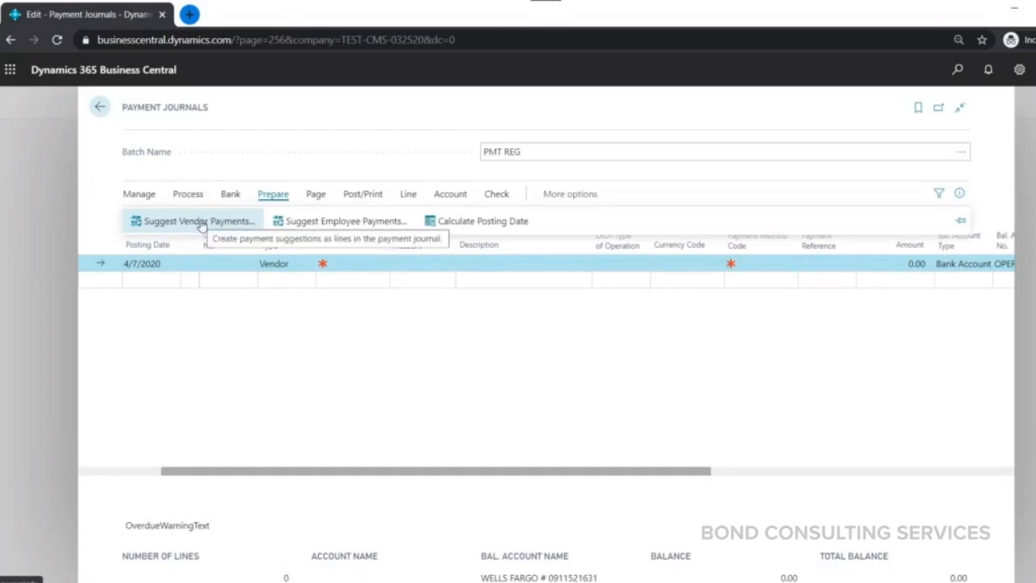
left_click(202, 221)
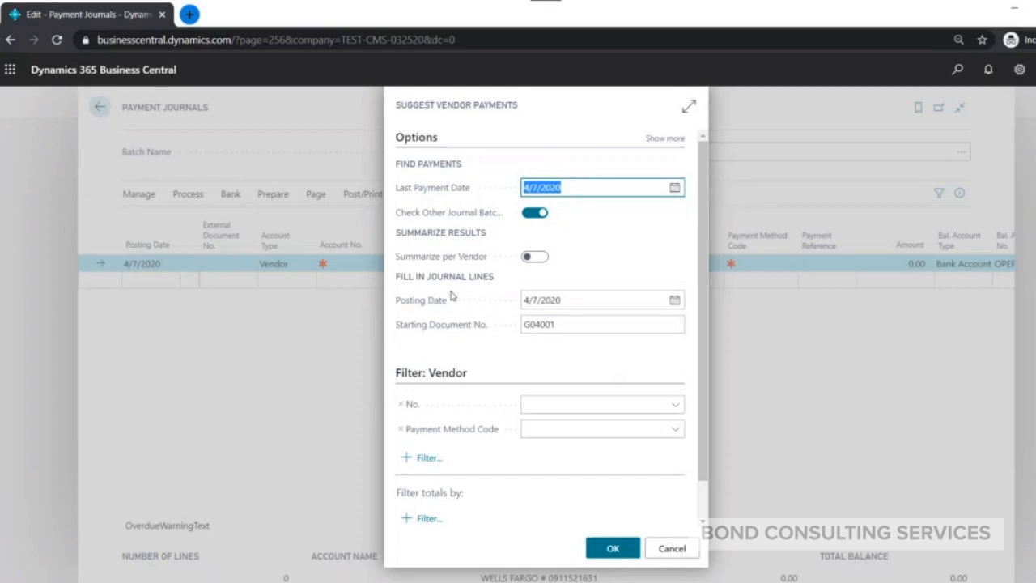
left_click(674, 188)
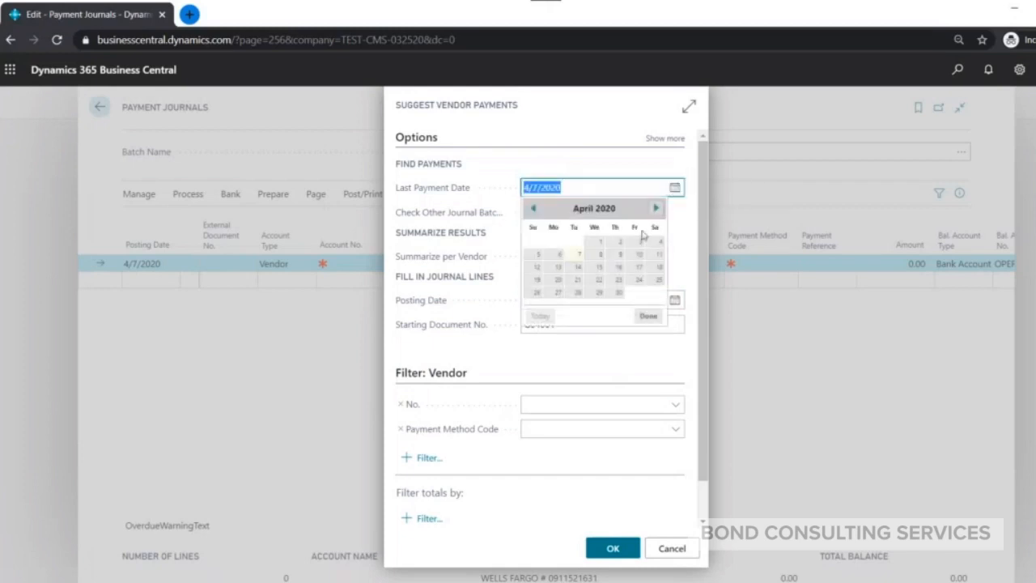
left_click(638, 254)
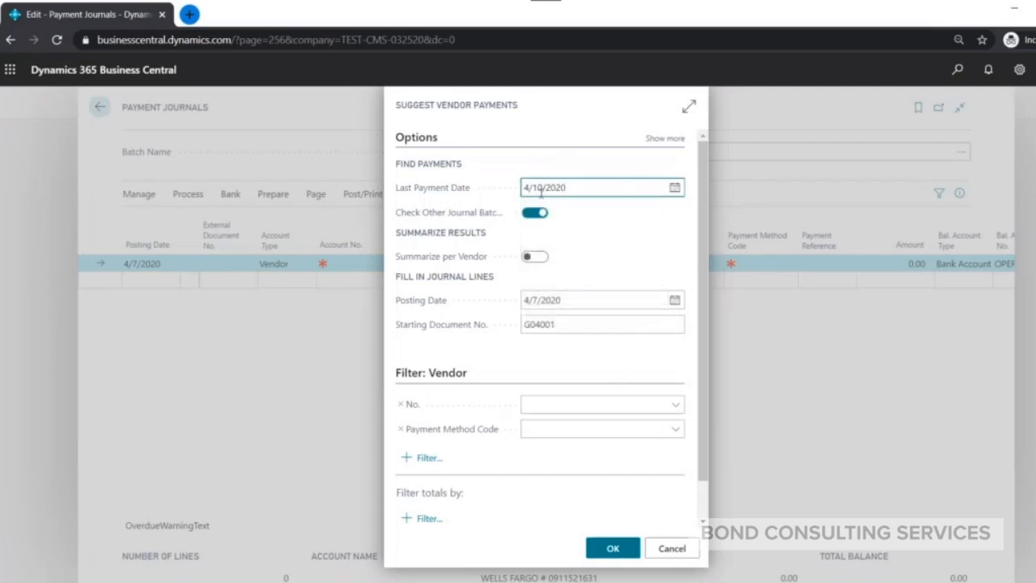
left_click(614, 550)
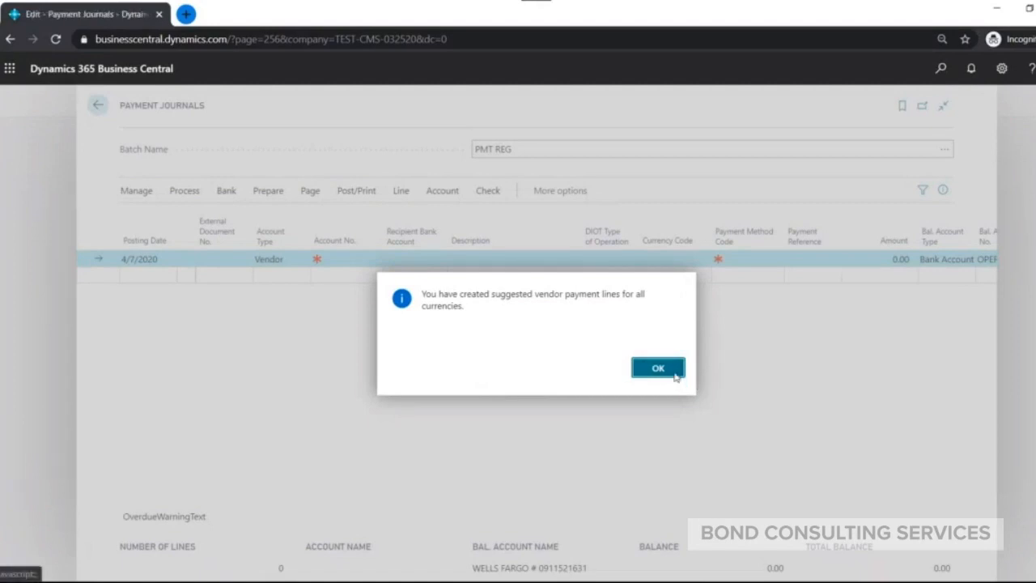
left_click(658, 368)
Delete all suggested payment lines from the journal except the Eriez-USA line for 1,517.60
scroll(737, 352, "up", 2)
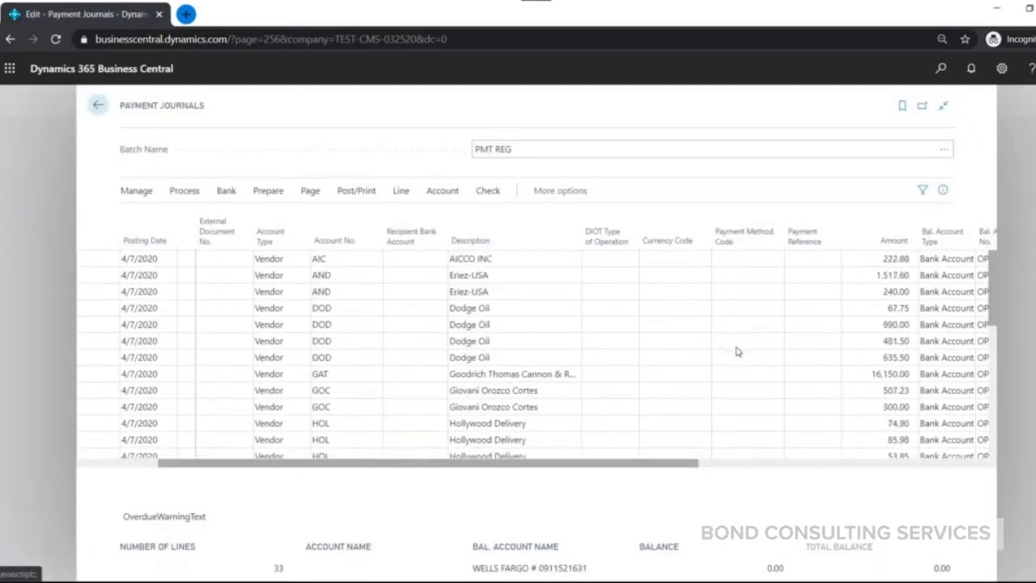
scroll(740, 289, "down", 5)
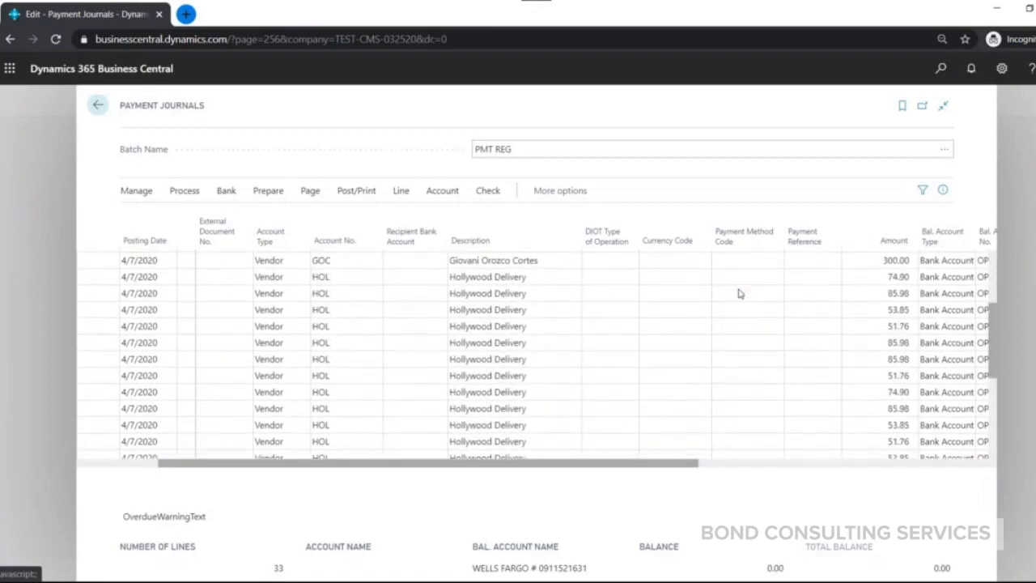
scroll(738, 289, "down", 2)
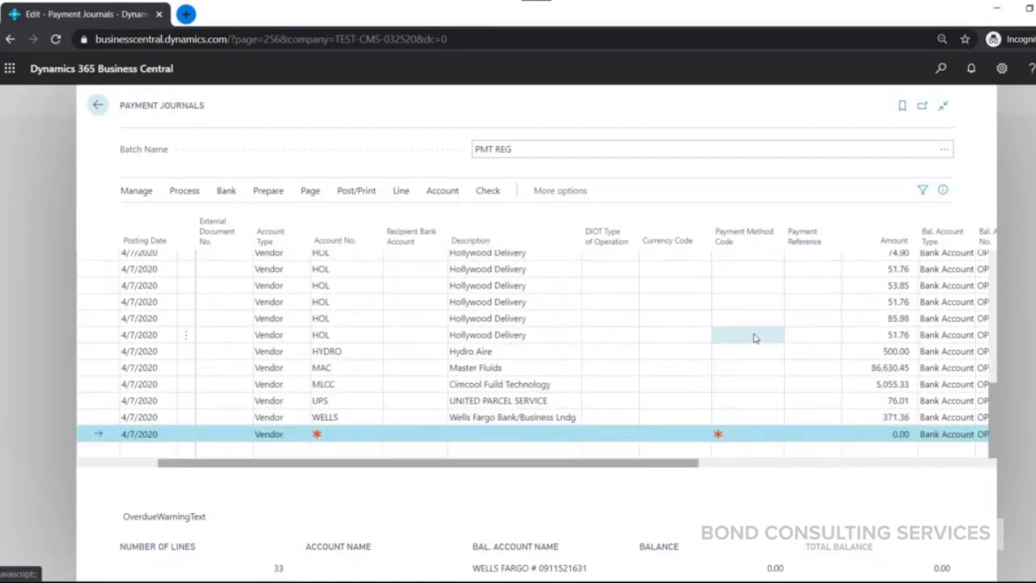
scroll(753, 339, "up", 5)
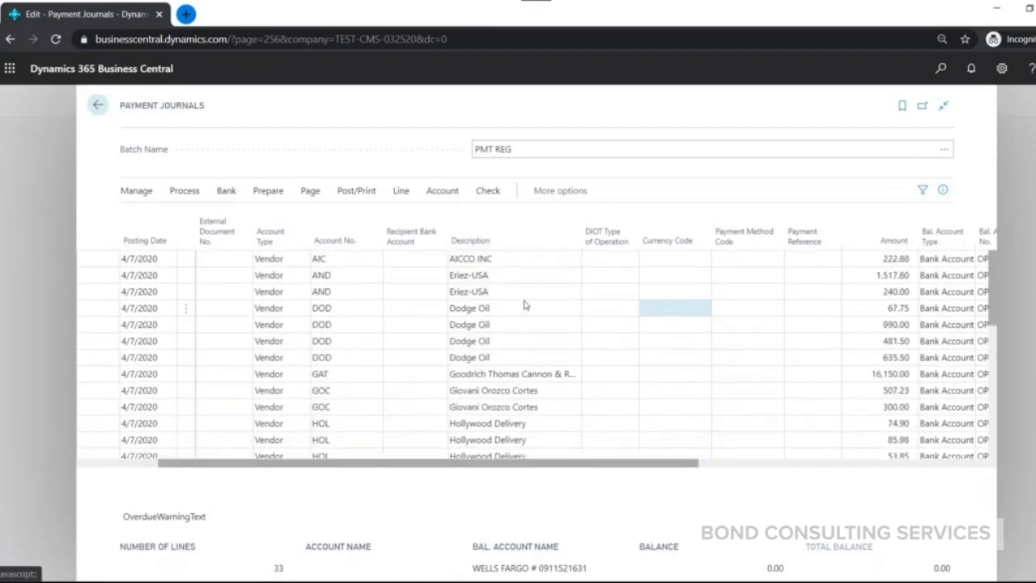
left_click(187, 260)
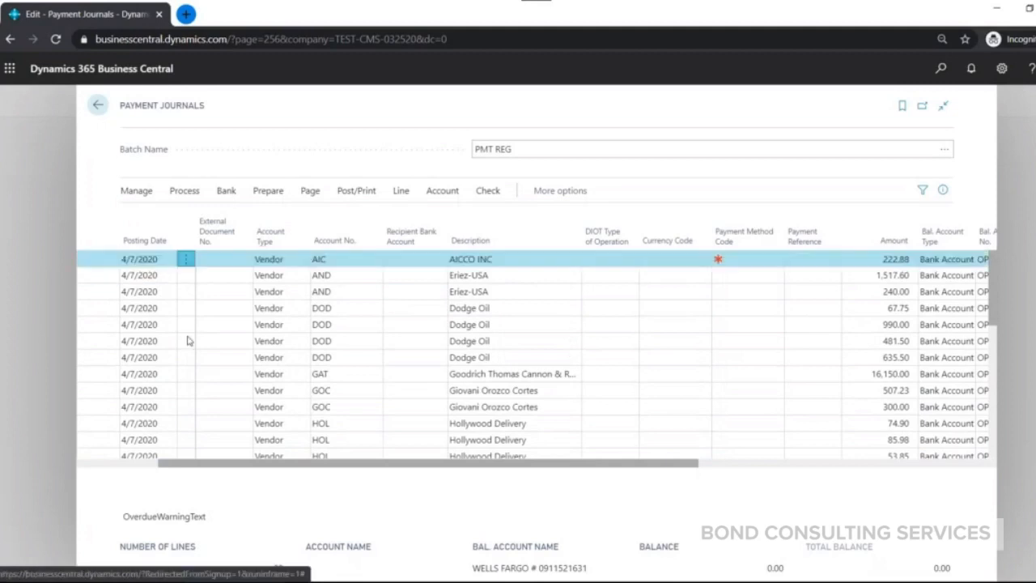
left_click(130, 387)
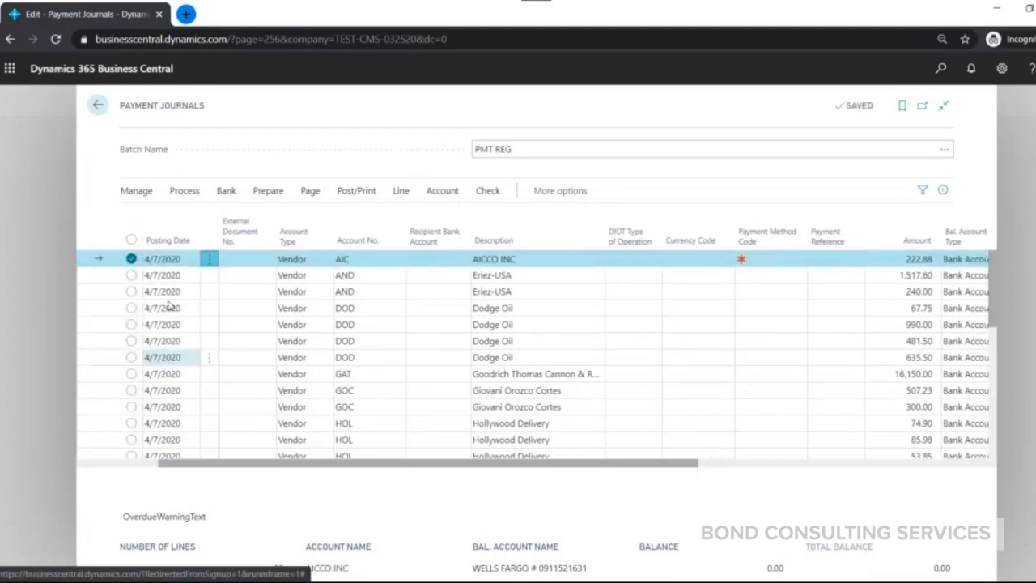
left_click(130, 240)
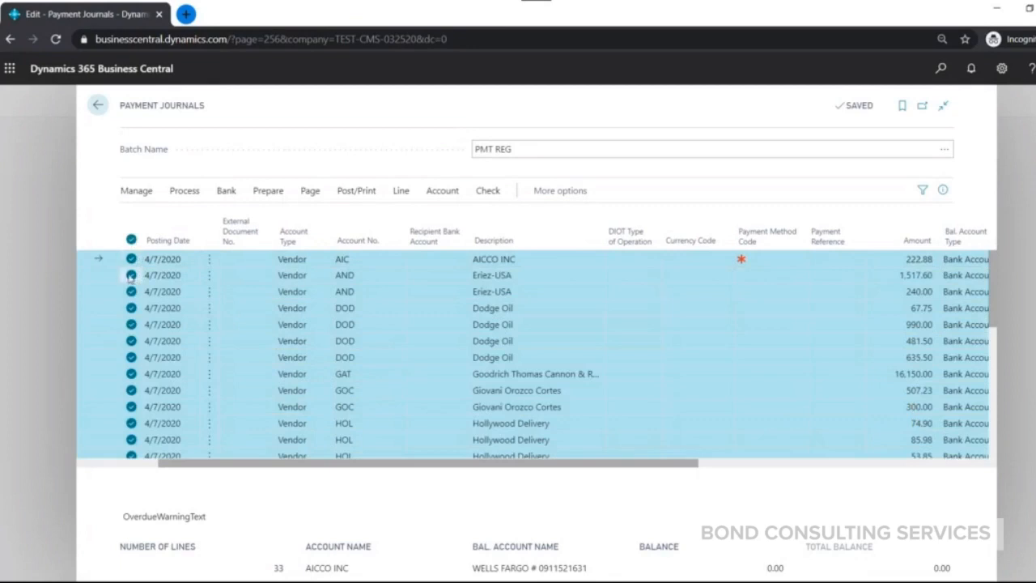
left_click(131, 275)
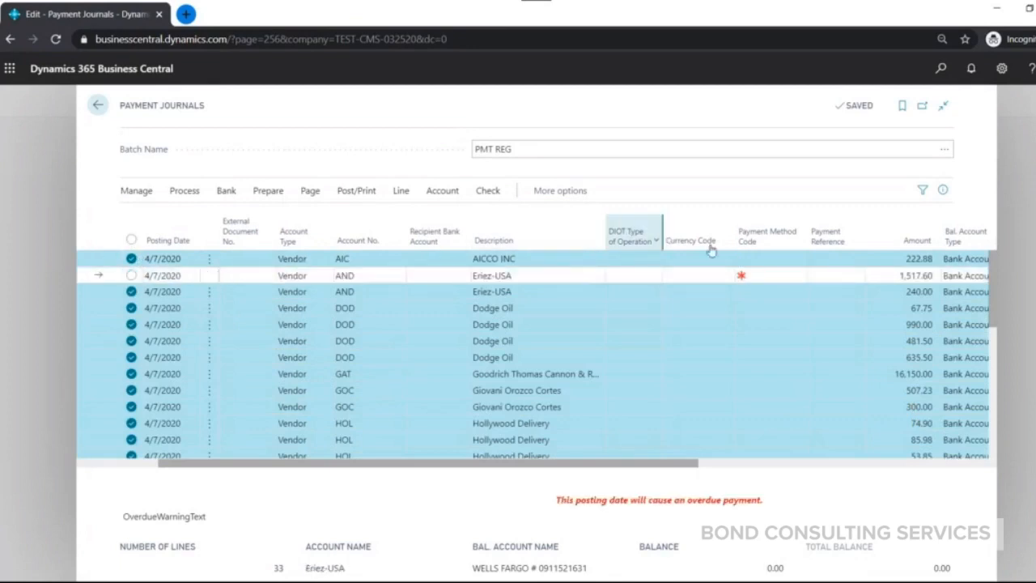
left_click(138, 193)
left_click(148, 218)
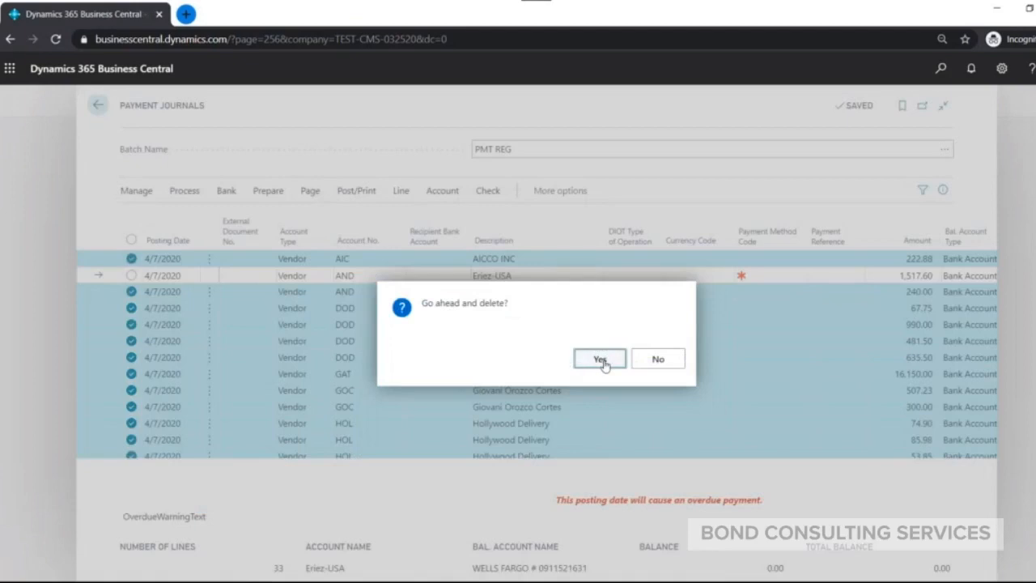
left_click(603, 360)
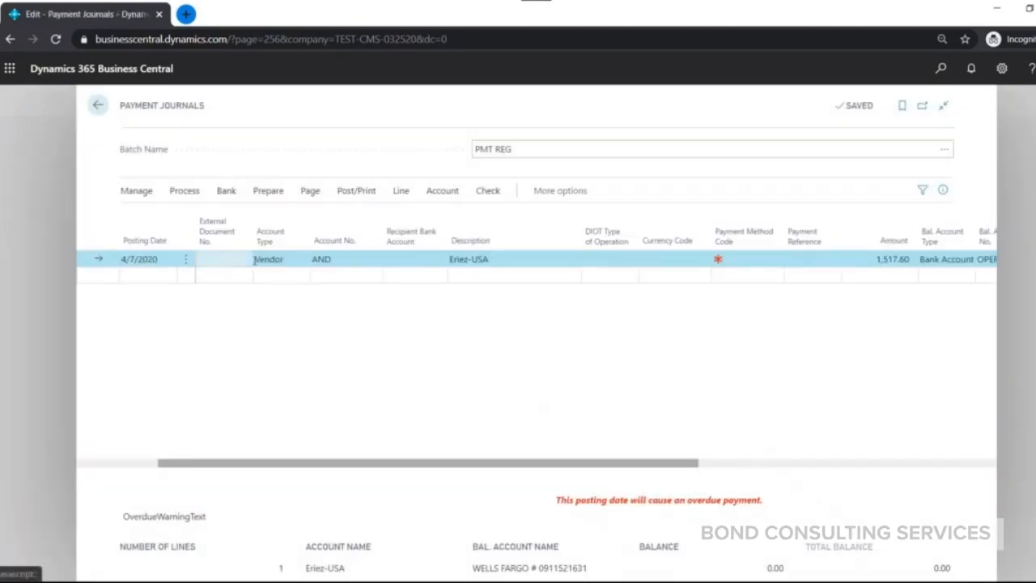
Set the Eriez-USA line's payment method code to CHECK and its bank payment type to Computer Check
left_click(755, 260)
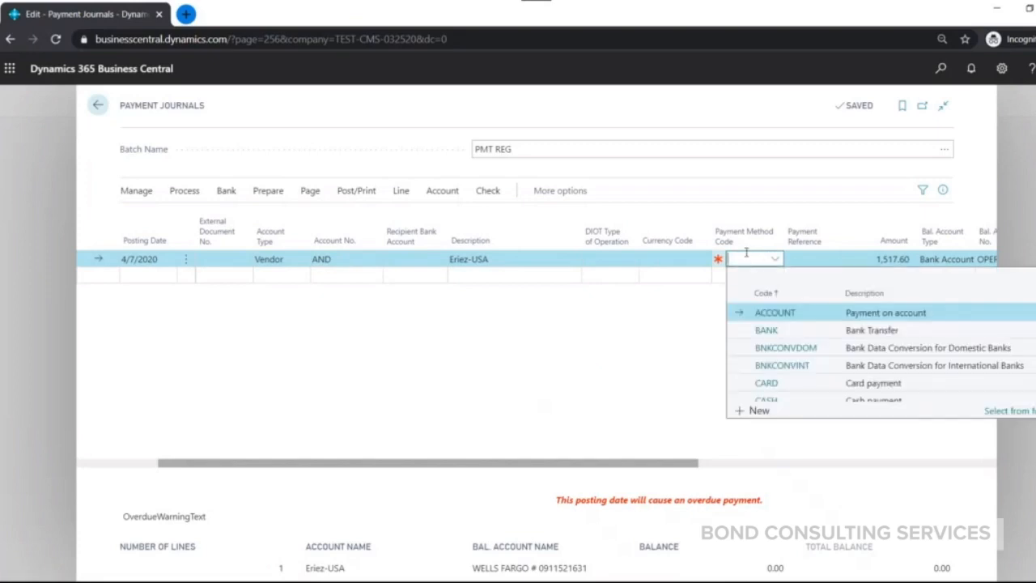
scroll(875, 315, "down", 1)
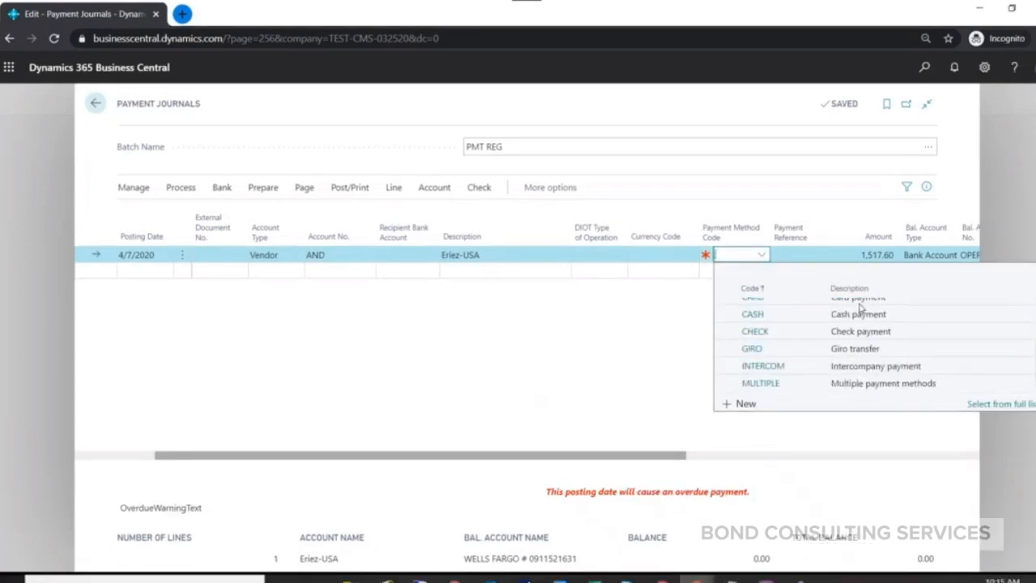
left_click(757, 331)
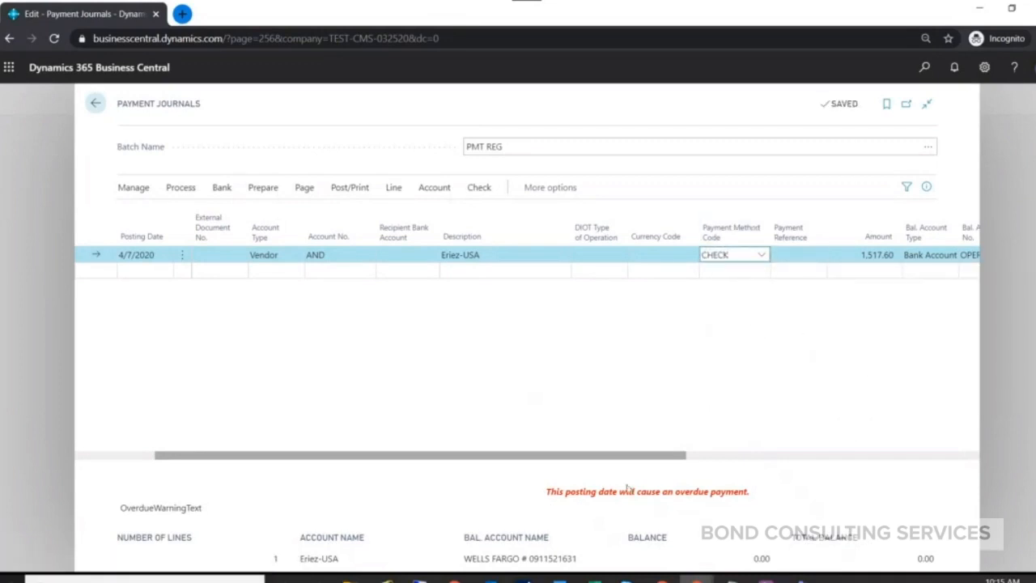
left_click_drag(671, 457, 956, 444)
left_click(826, 255)
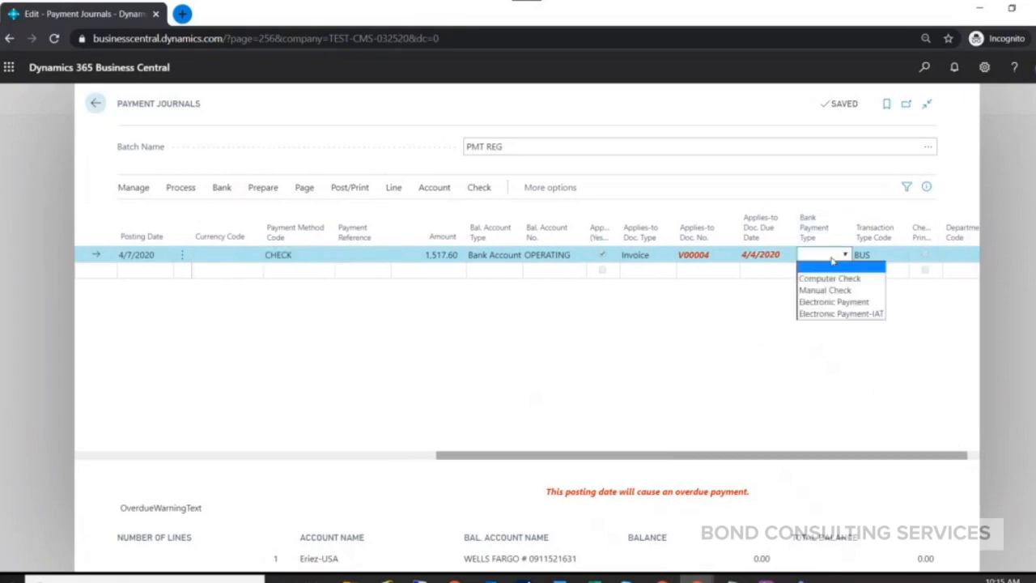
left_click(831, 279)
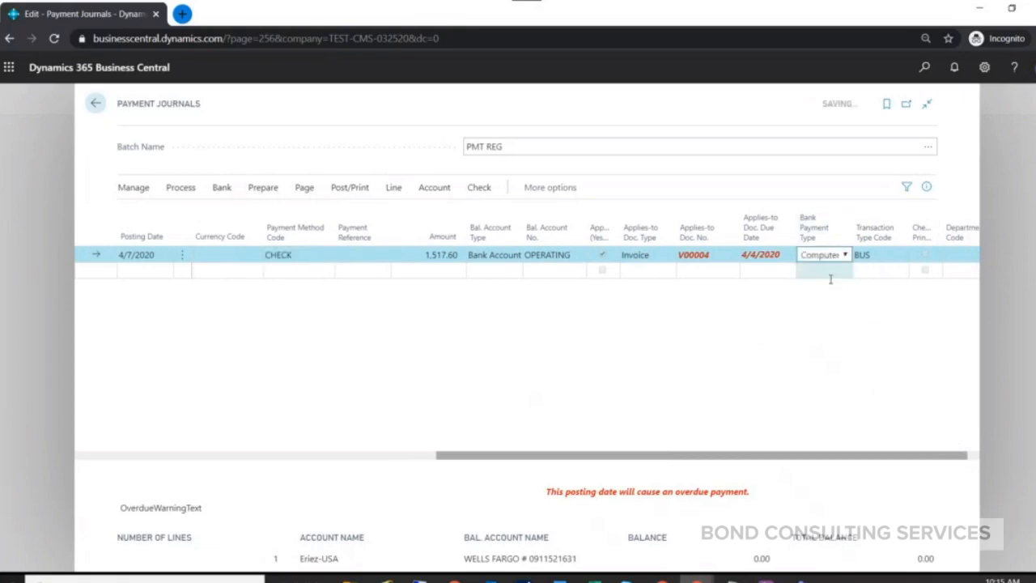
Generate the Eriez-USA check from the OPERATING bank account for the PMT REG batch, and cancel the browser's paper printout
left_click_drag(710, 456, 343, 469)
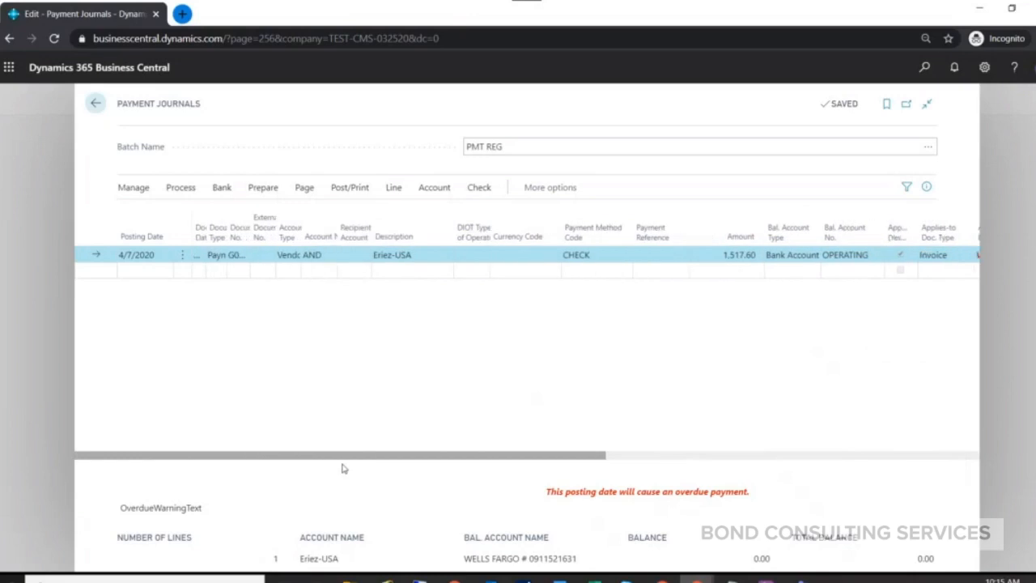
left_click(484, 193)
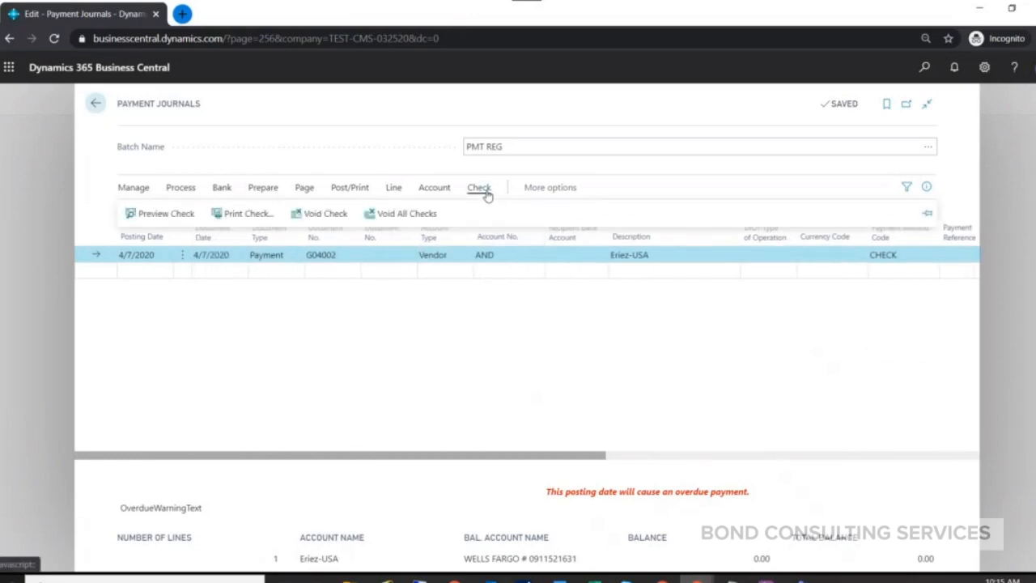
left_click(249, 214)
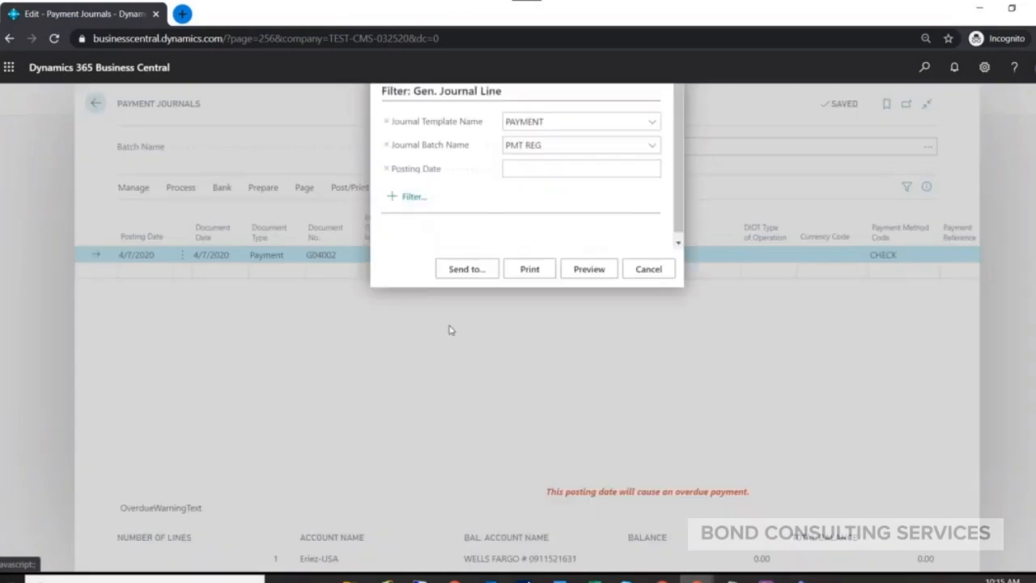
left_click(623, 157)
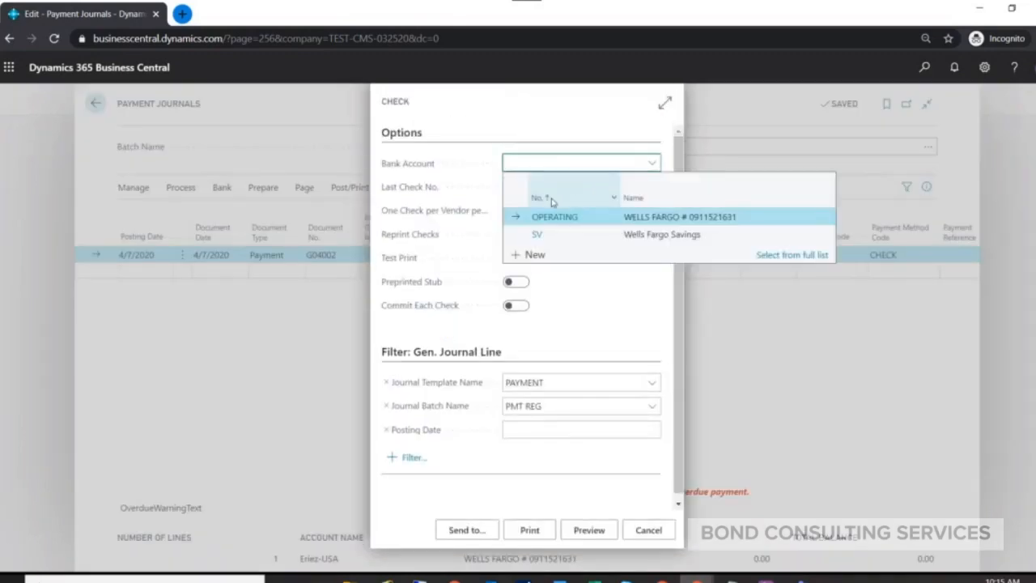
left_click(534, 201)
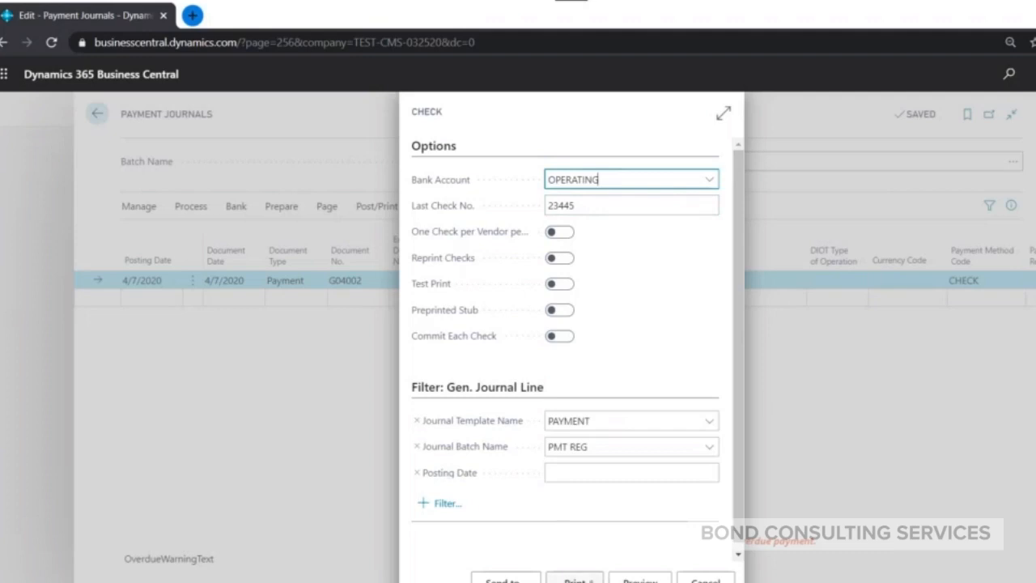
left_click(574, 579)
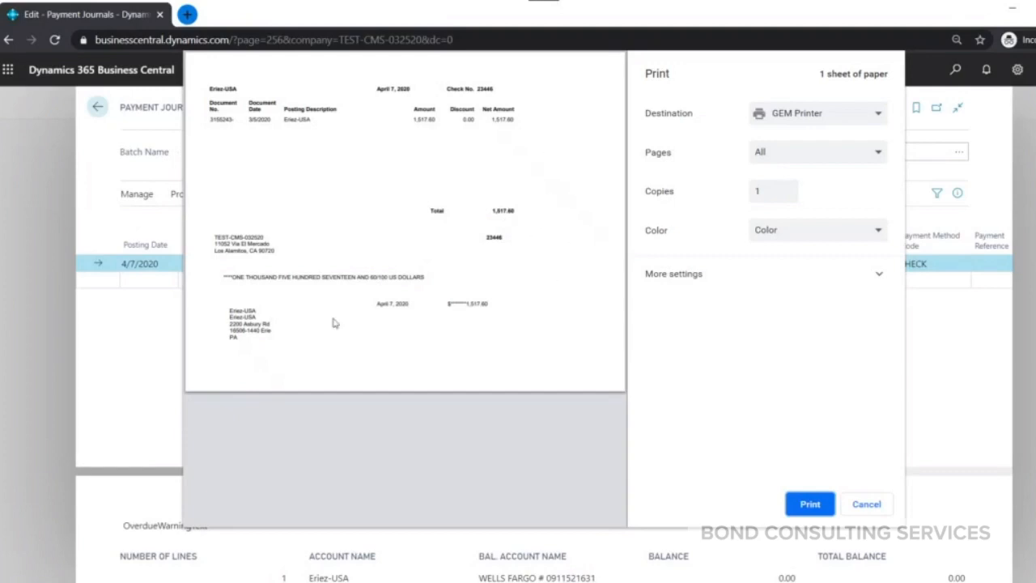
left_click(878, 507)
Review the line's check-printed flag and the options for reprinting or voiding the check, without applying any of them
left_click_drag(599, 471, 982, 471)
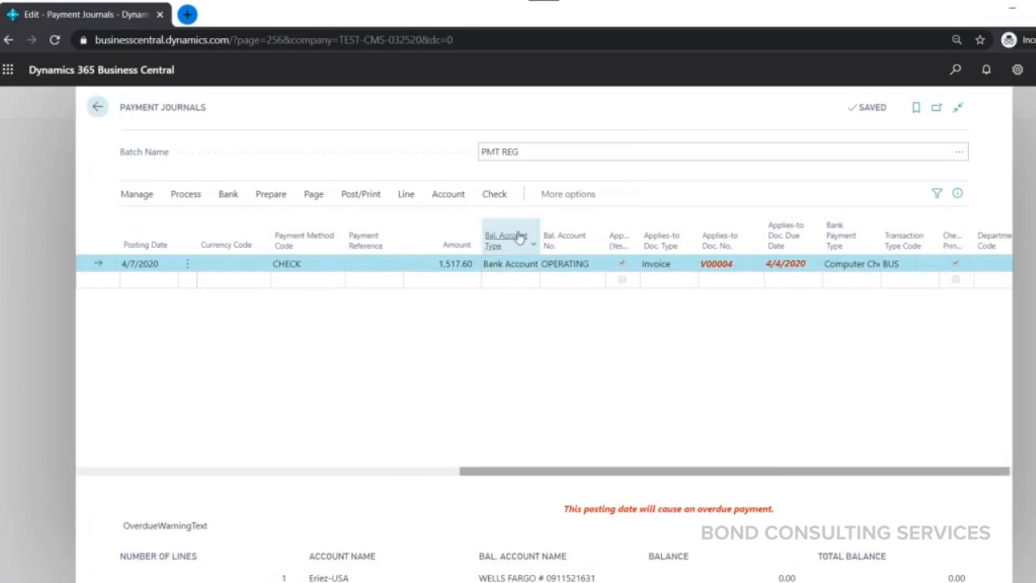
left_click(495, 196)
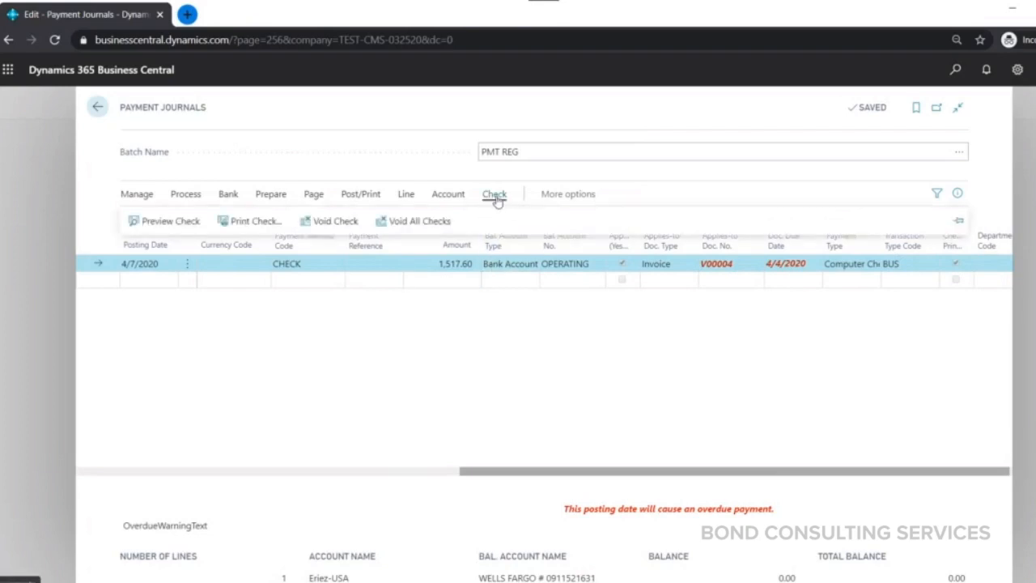
left_click(265, 228)
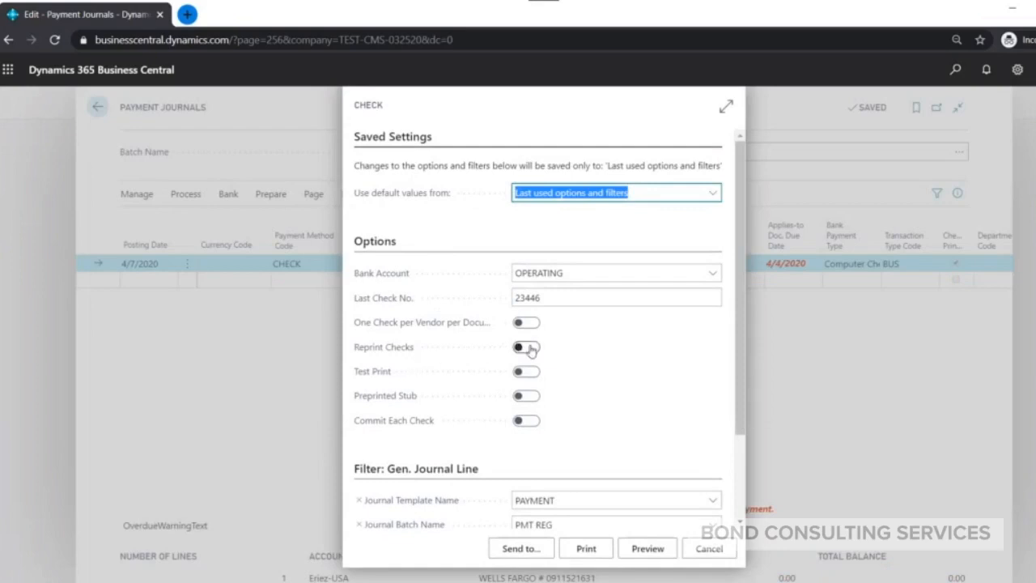
left_click(551, 300)
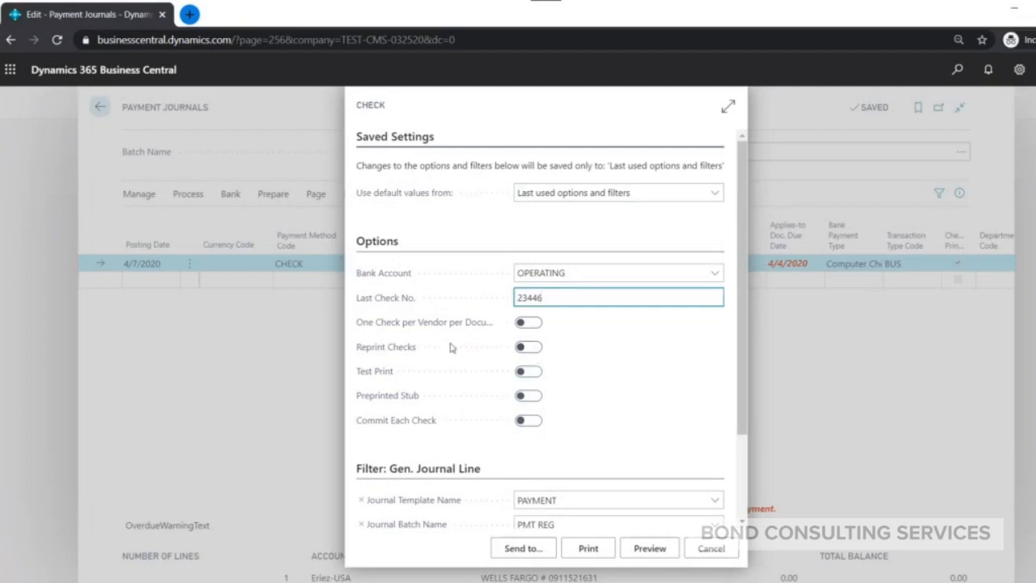
left_click(725, 552)
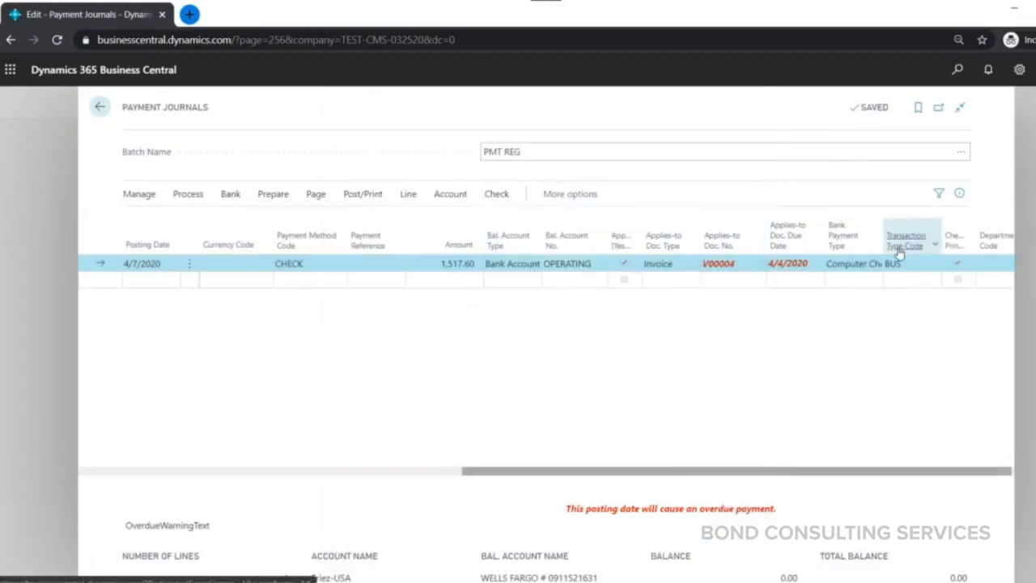
left_click(497, 195)
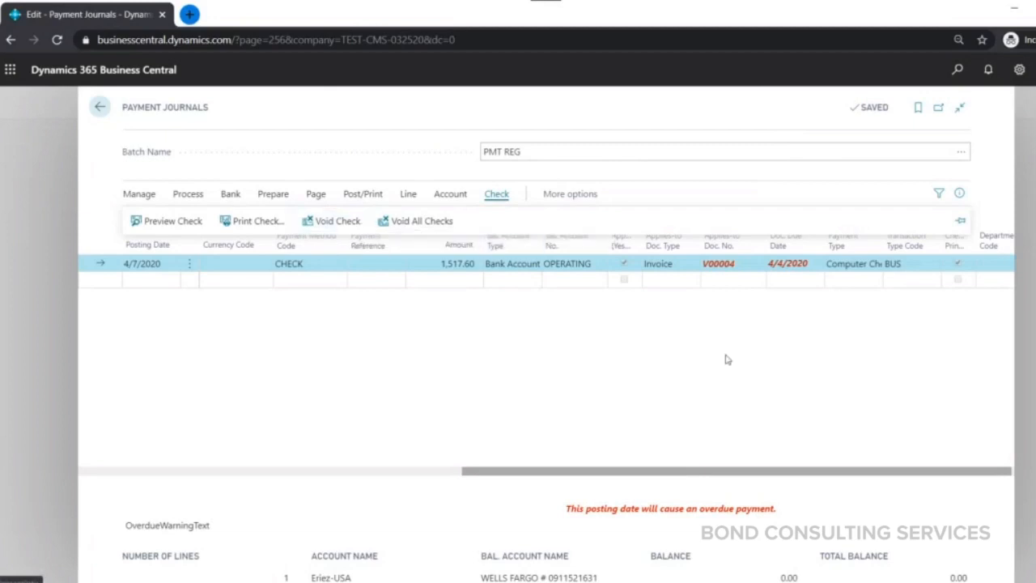
left_click(620, 387)
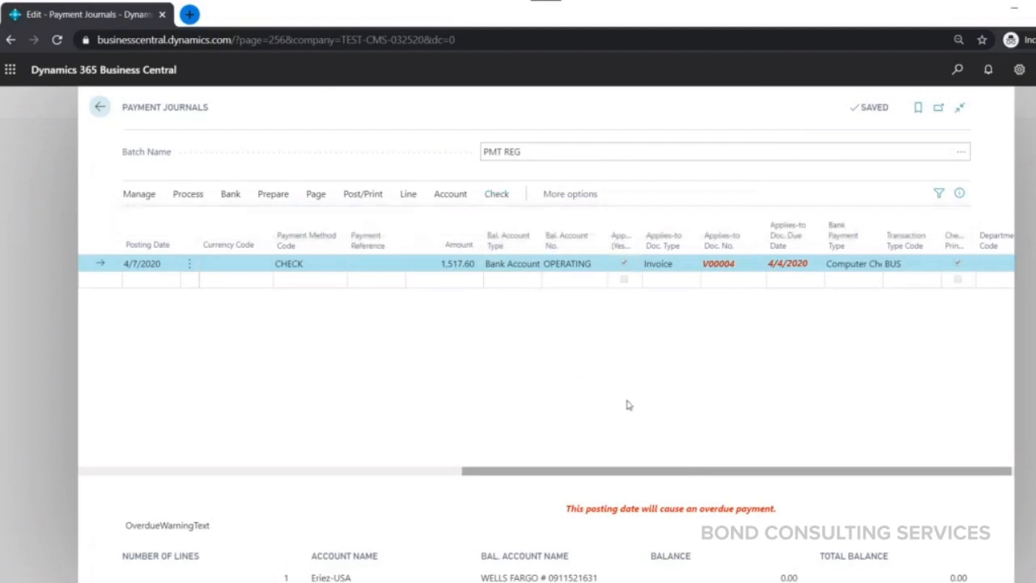
Post the Eriez-USA payment and return to the list of payment journal batches
left_click_drag(613, 479, 281, 480)
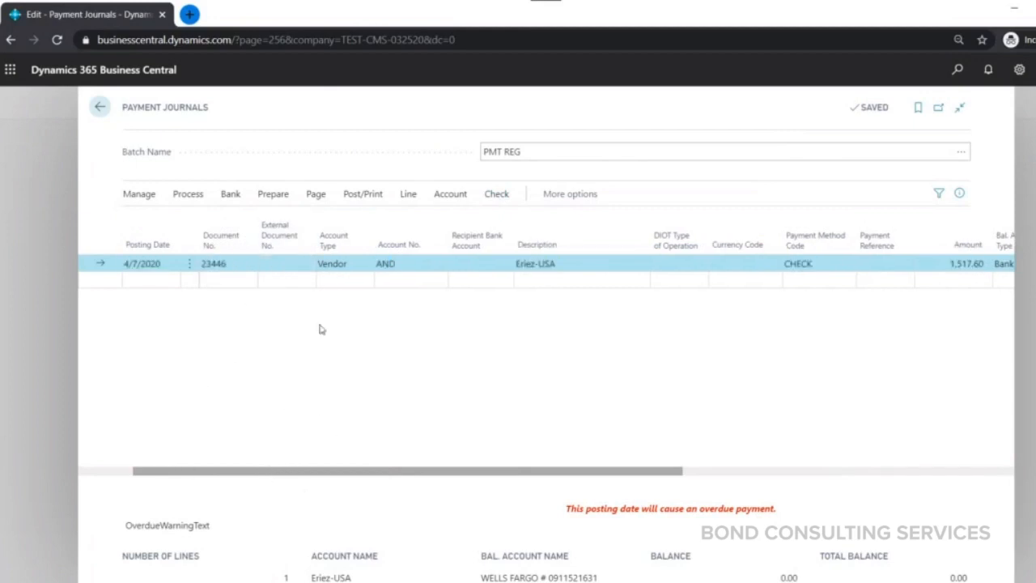
left_click(369, 197)
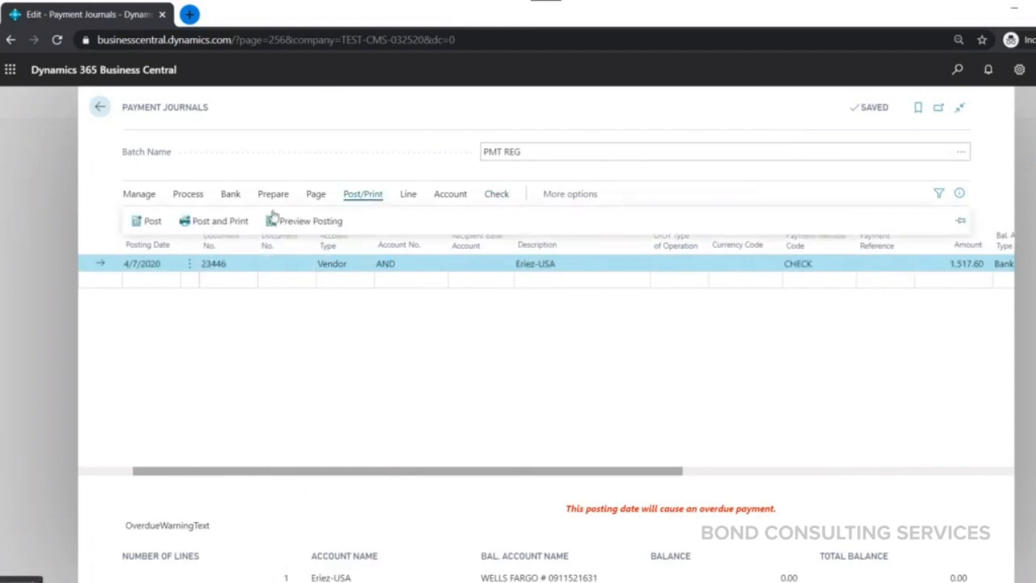
left_click(151, 222)
left_click(611, 366)
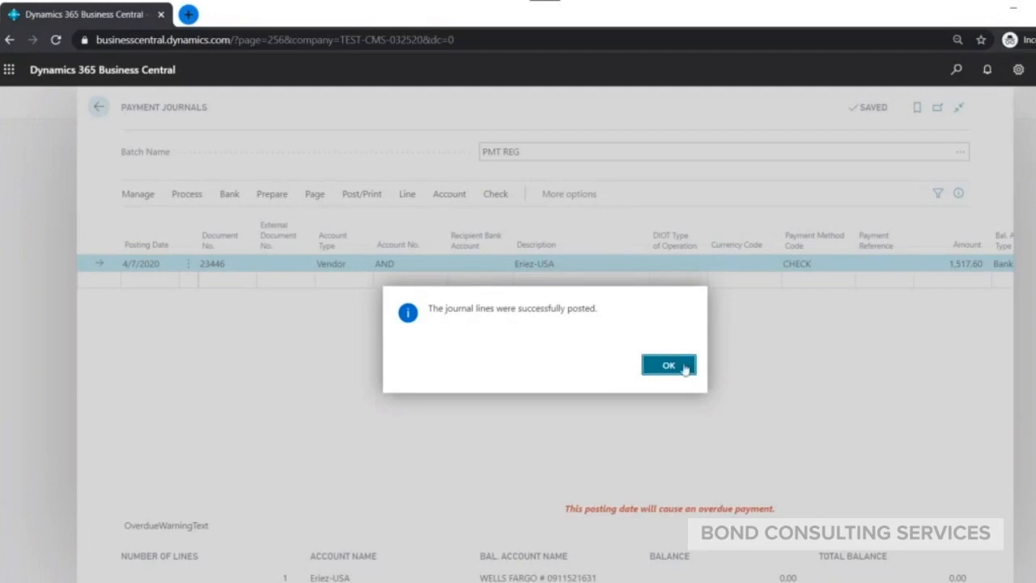
left_click(669, 366)
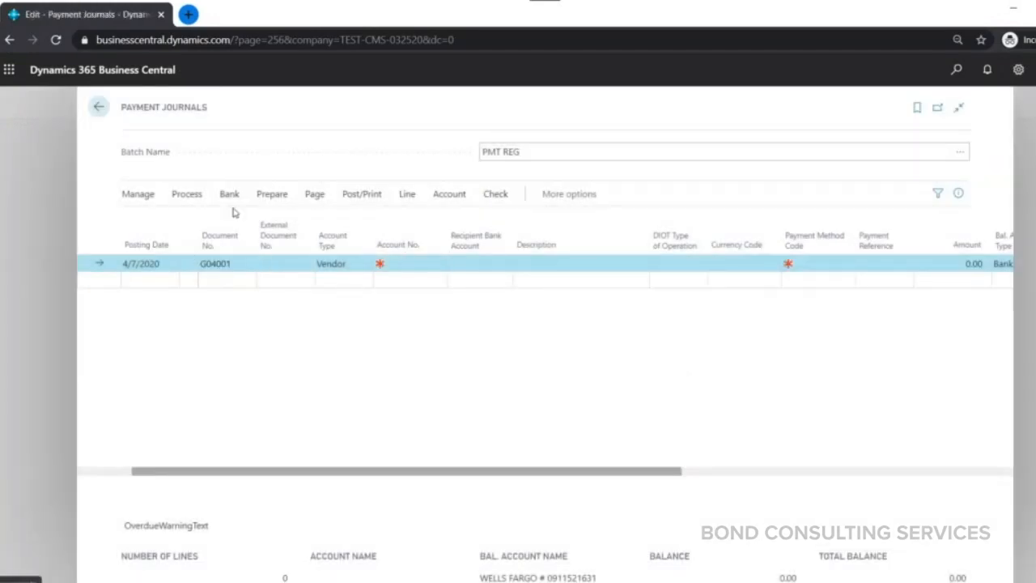
left_click(99, 109)
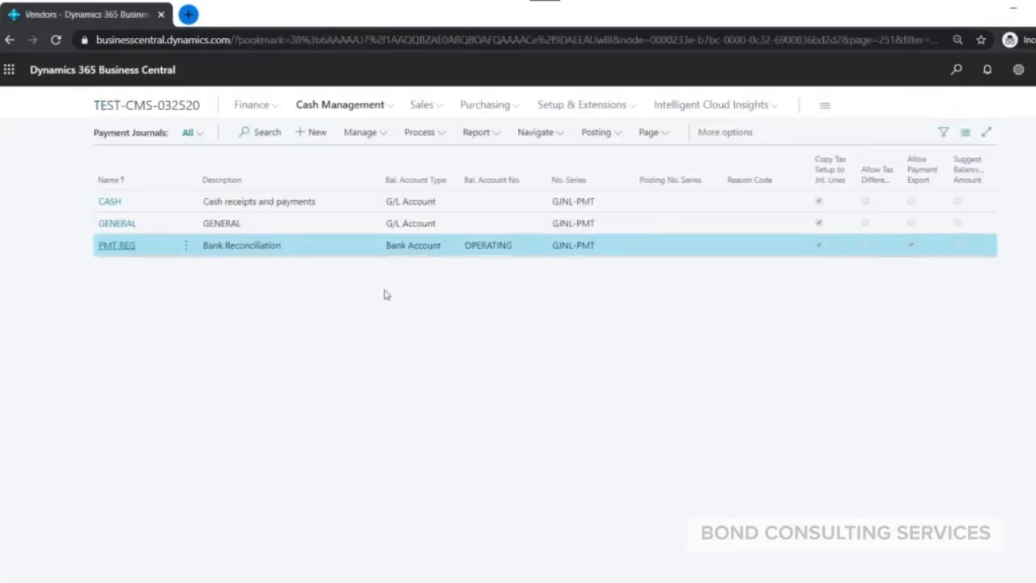